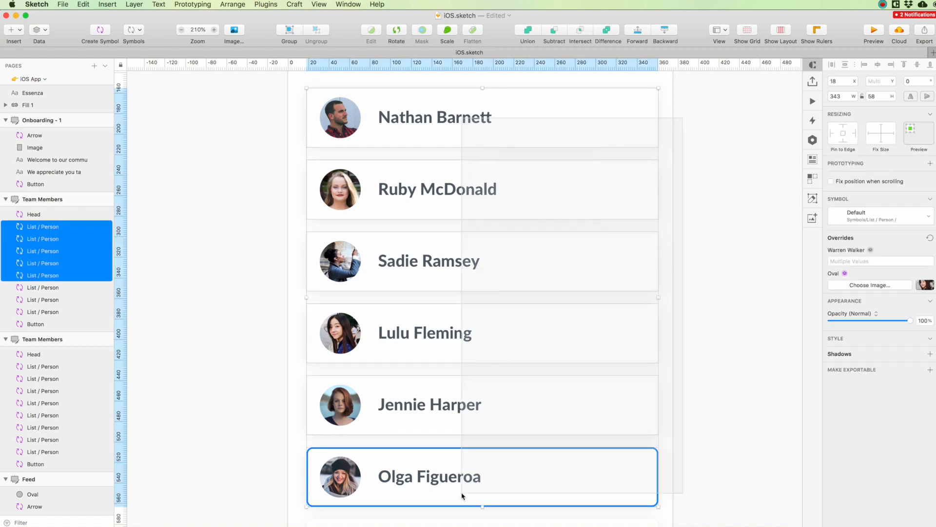
- Delete the last two remaining person rows from the duplicated Team Members artboard
scroll(475, 473, down, 6)
drag(407, 142, 518, 317)
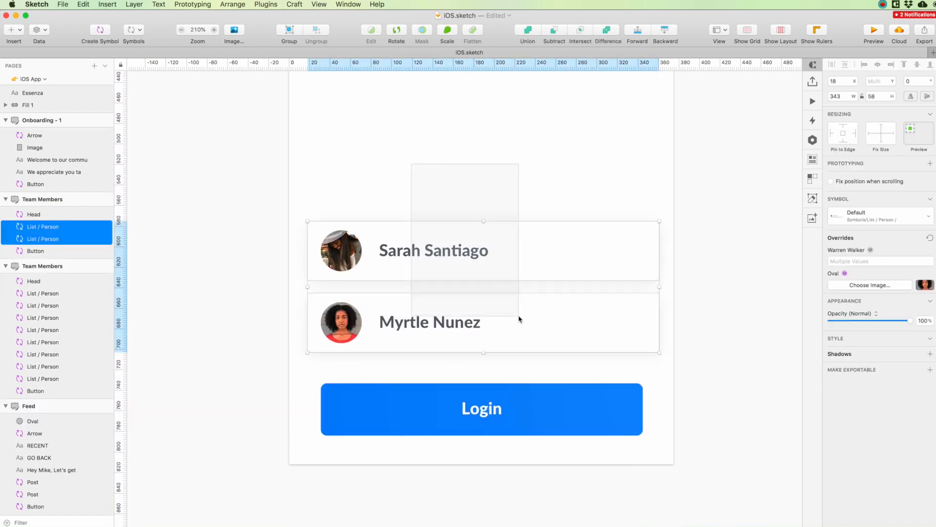
key(BackSpace)
- Move the Login button up on the duplicated artboard to Y 647
scroll(518, 318, down, 3)
scroll(536, 410, up, 4)
scroll(536, 410, down, 3)
drag(542, 491, 541, 429)
scroll(539, 379, down, 4)
scroll(538, 379, down, 1)
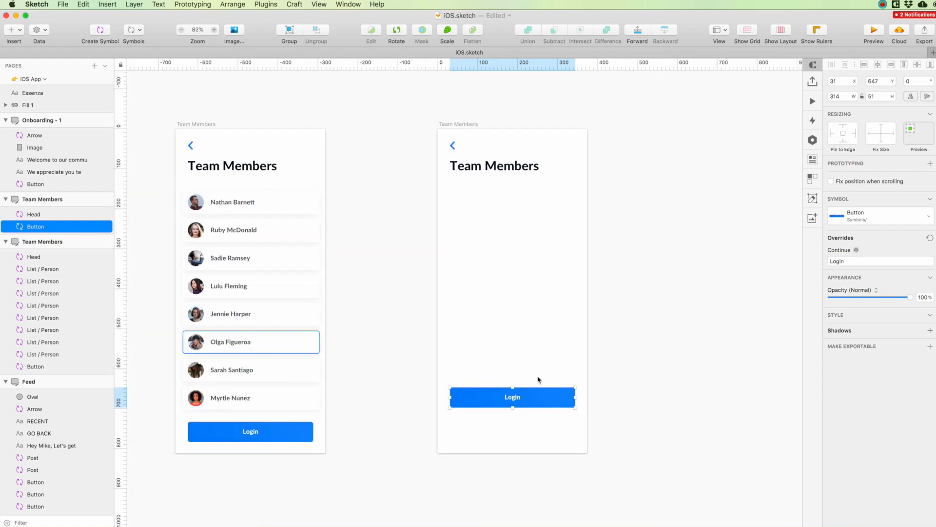
- Copy the Sign Up title text from the Head symbol's master and return to the instance on the artboard
scroll(538, 378, up, 3)
scroll(537, 379, up, 4)
click(512, 215)
scroll(566, 239, up, 3)
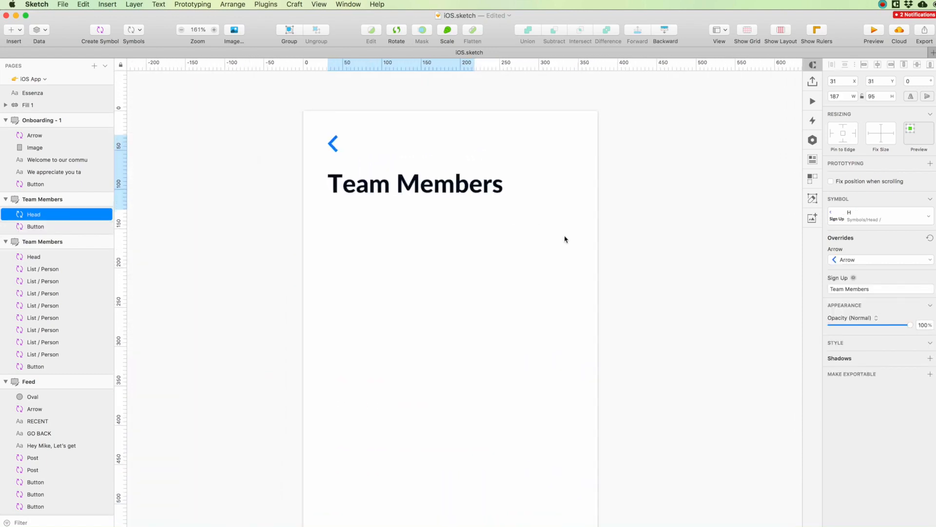
double_click(383, 177)
click(376, 182)
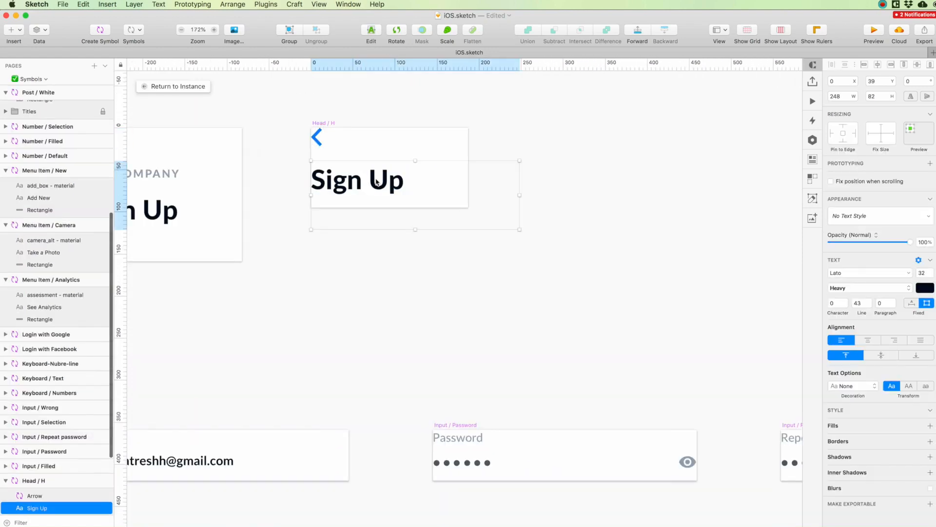
click(173, 87)
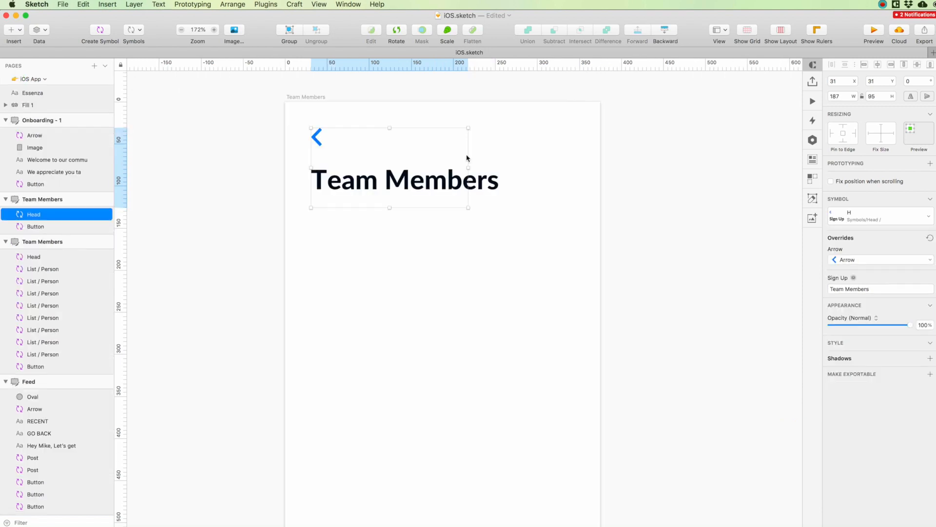
- Blank out the Sign Up title override of the Head instance so only its back arrow remains
click(448, 188)
click(876, 287)
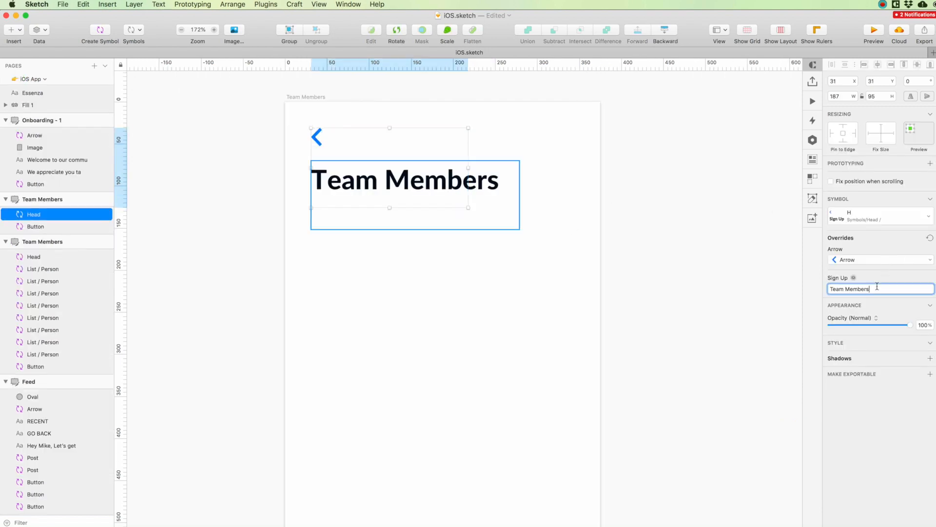
key(Return)
- Paste the copied title onto the artboard and change its text to "Congratulations!"
click(674, 317)
key(super+v)
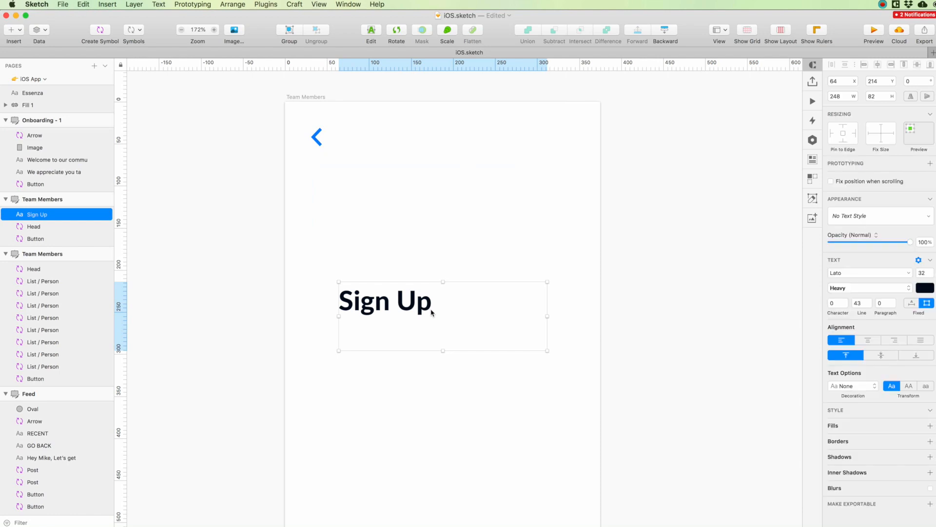
double_click(432, 312)
text(Congra)
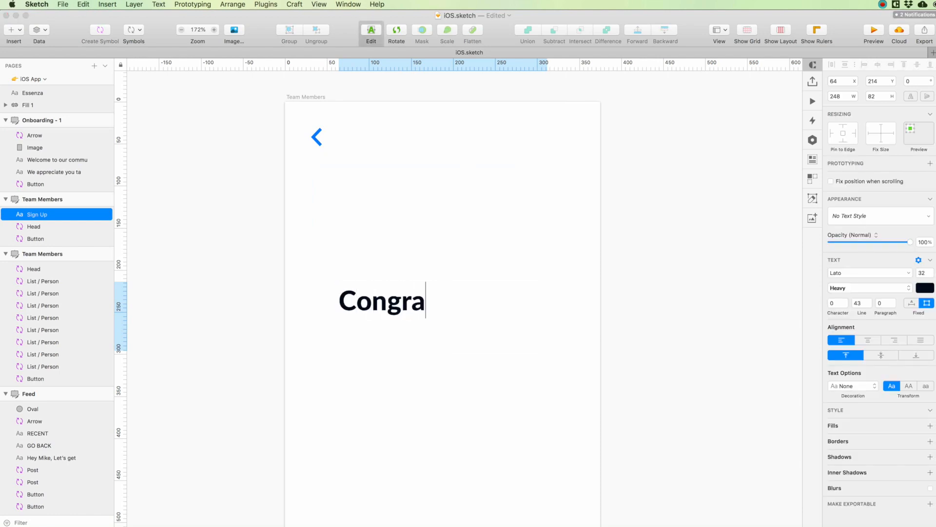
key(Escape)
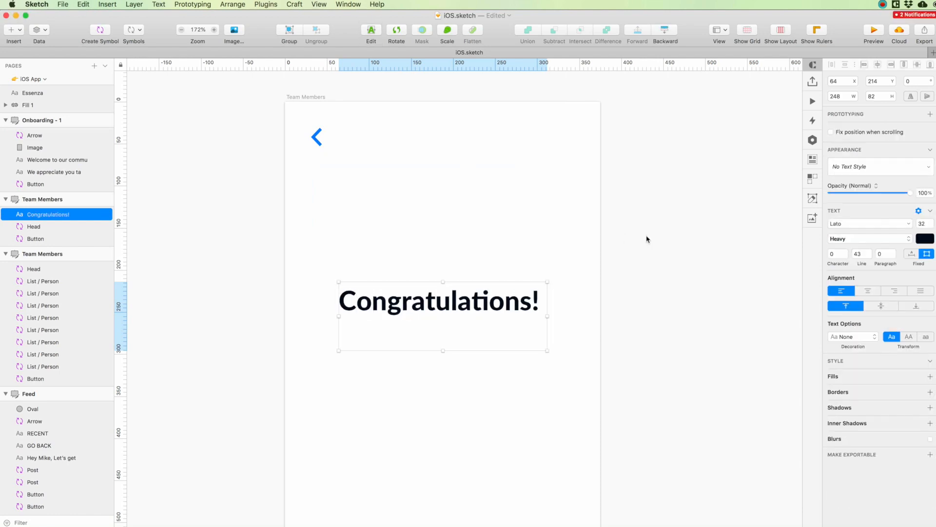
- Center-align the Congratulations! text and move it down to Y 289
scroll(645, 247, down, 5)
key(alt)
key(super+shift+backslash)
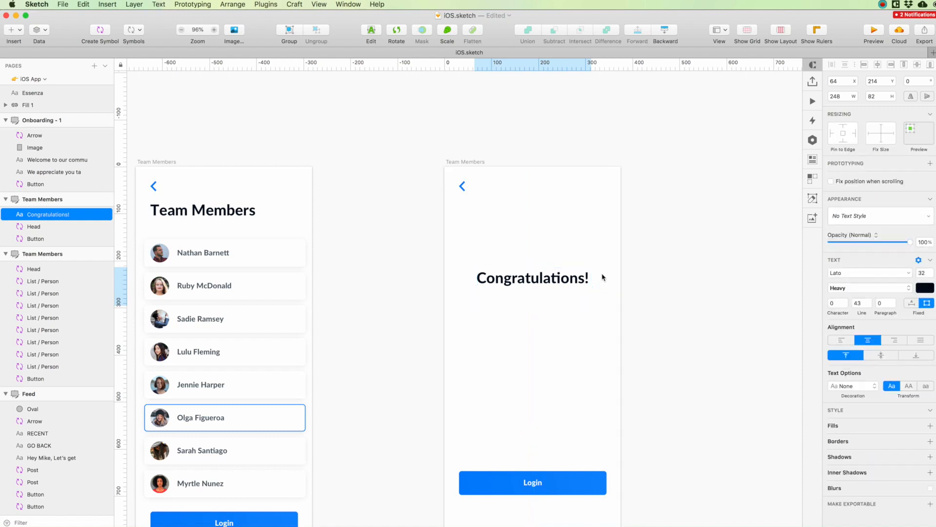
key(shift+Down)
key(shift+Down)
key(shift+Down)
key(shift+Down)
key(shift+Down)
key(shift+Down)
key(shift+Down)
key(shift+Down)
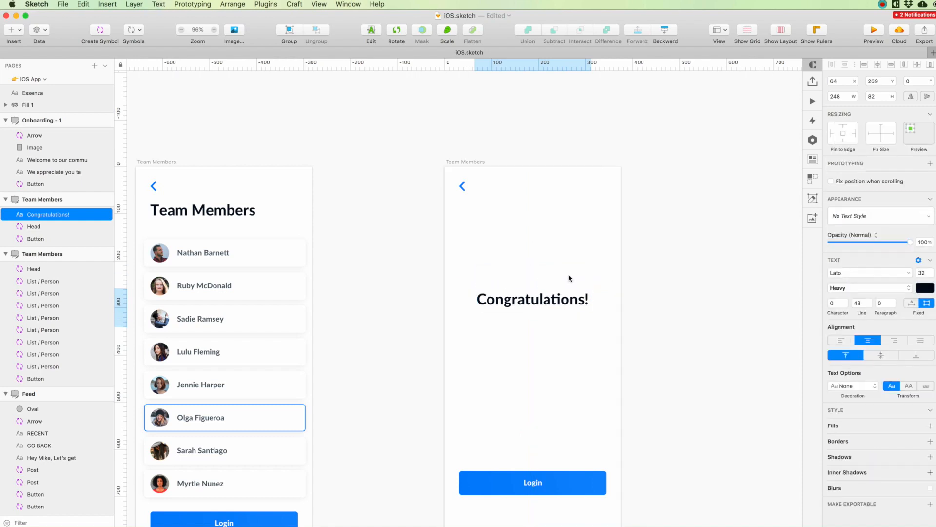
- Switch to Chrome, open emojicopy.com and bring up its Smileys & People emojis
key(super+Tab)
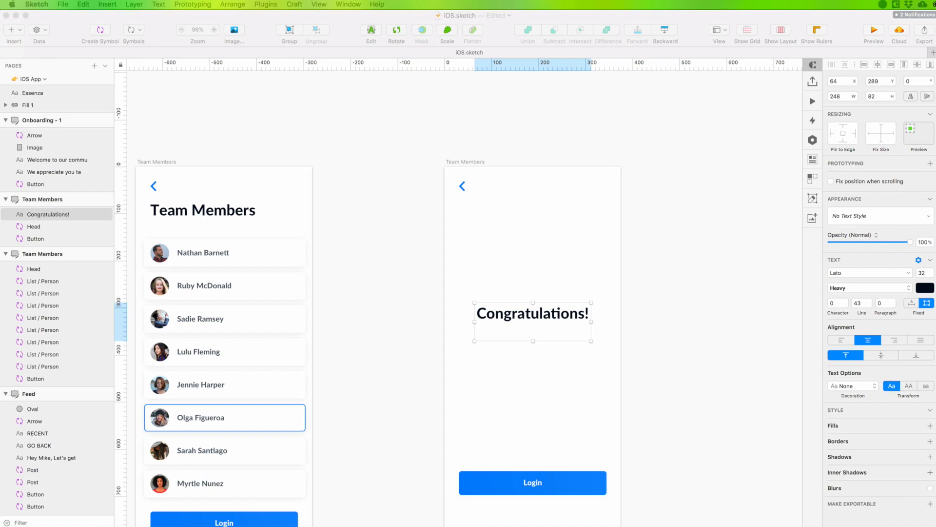
text(emojicopy.com)
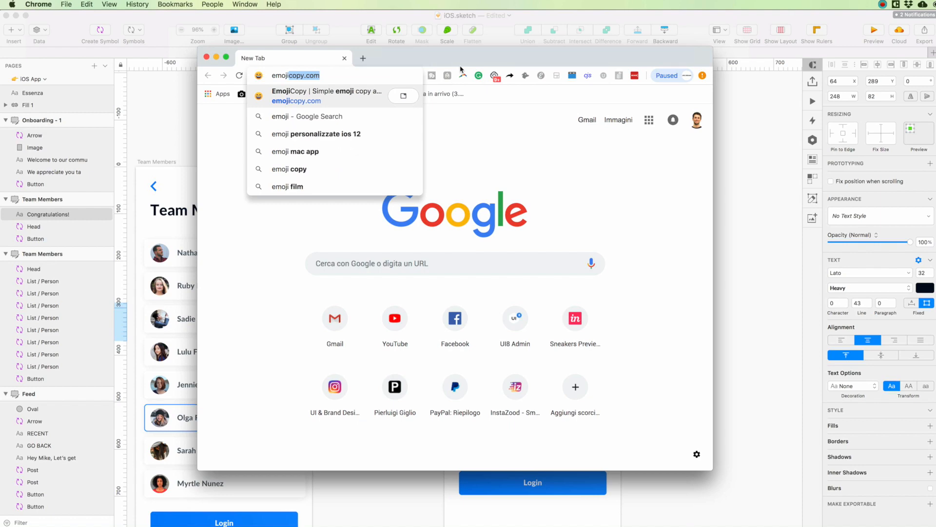
key(Return)
drag(355, 76, 307, 77)
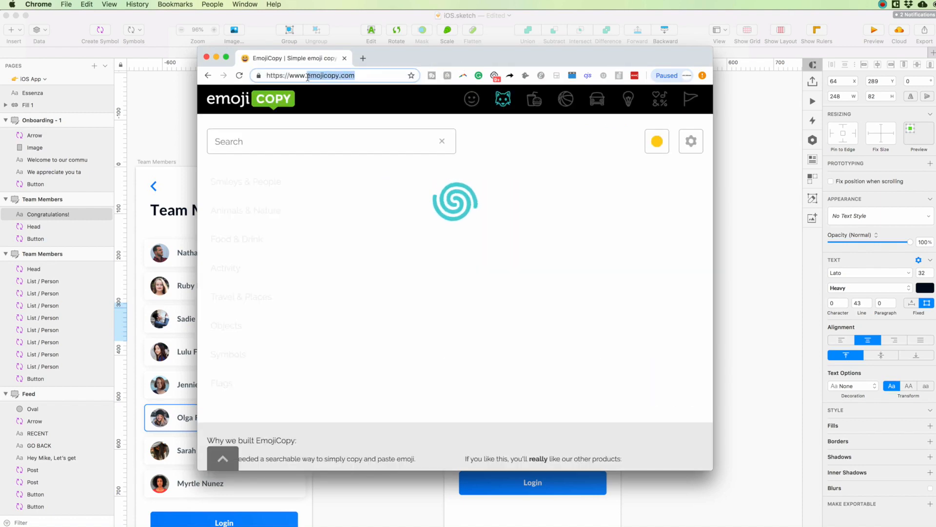
click(361, 76)
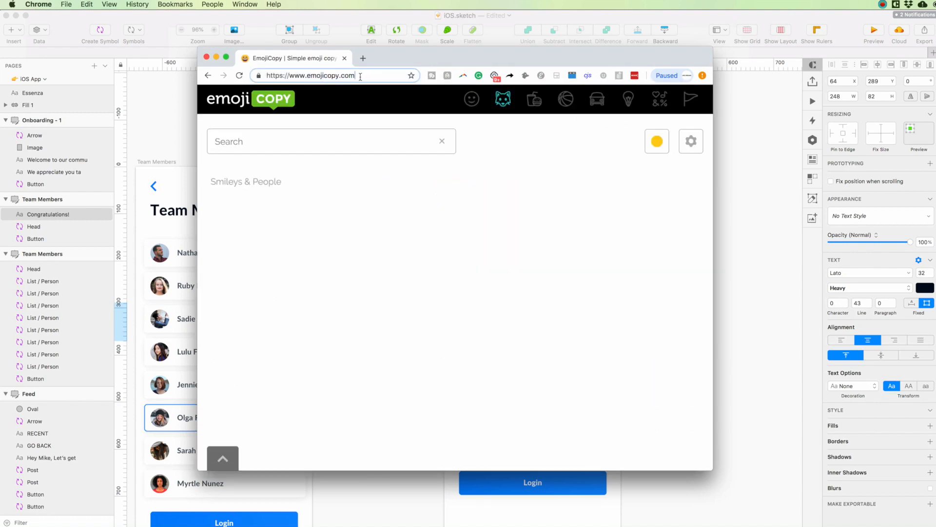
click(369, 133)
scroll(244, 219, down, 2)
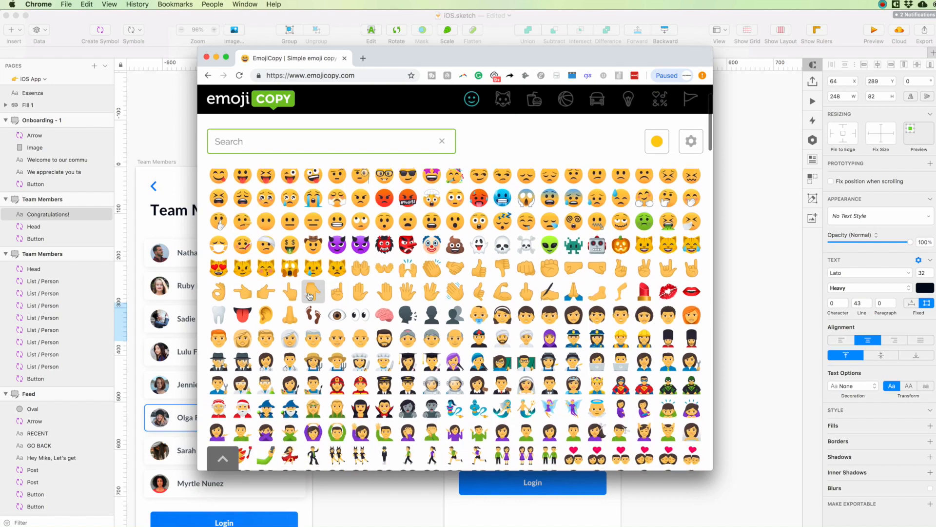
- Pick the OK hand, flexed biceps, raised hand and clapping hands emojis, then copy only the clapping hands
click(218, 292)
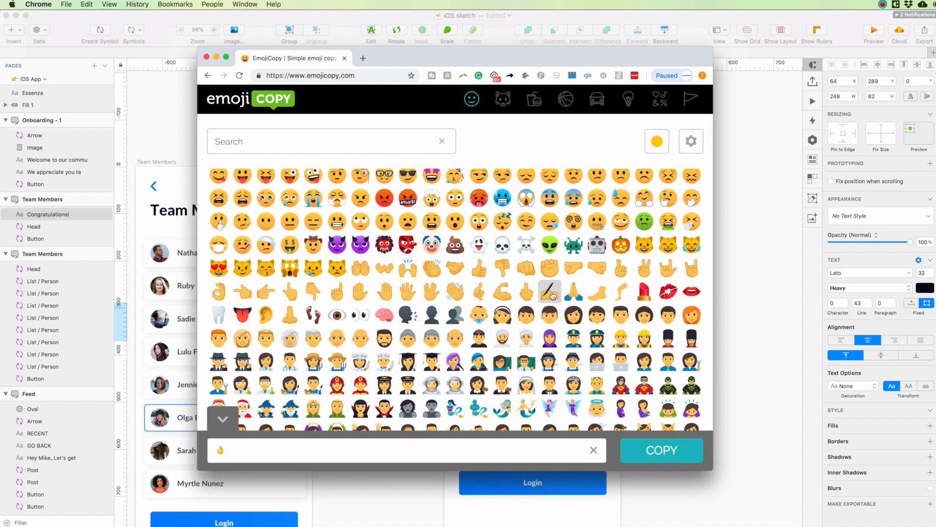
click(505, 298)
click(385, 293)
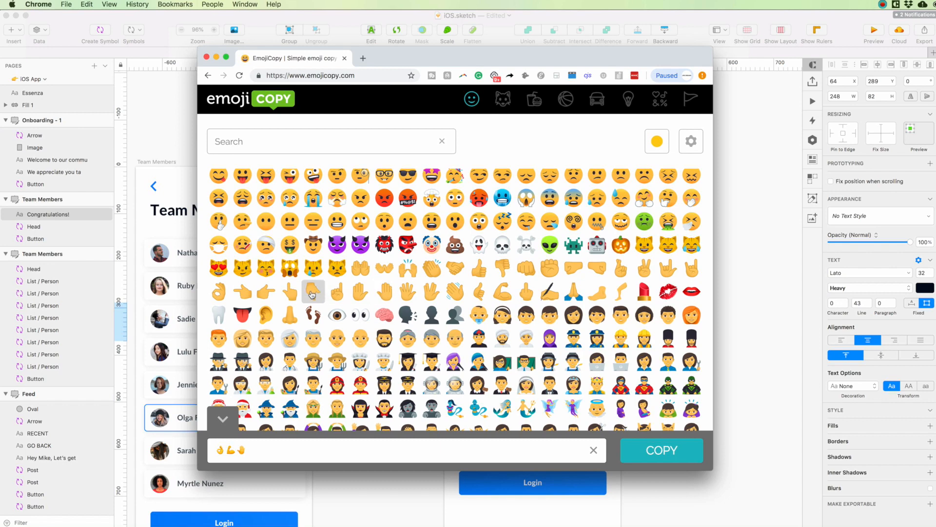
click(431, 268)
click(272, 440)
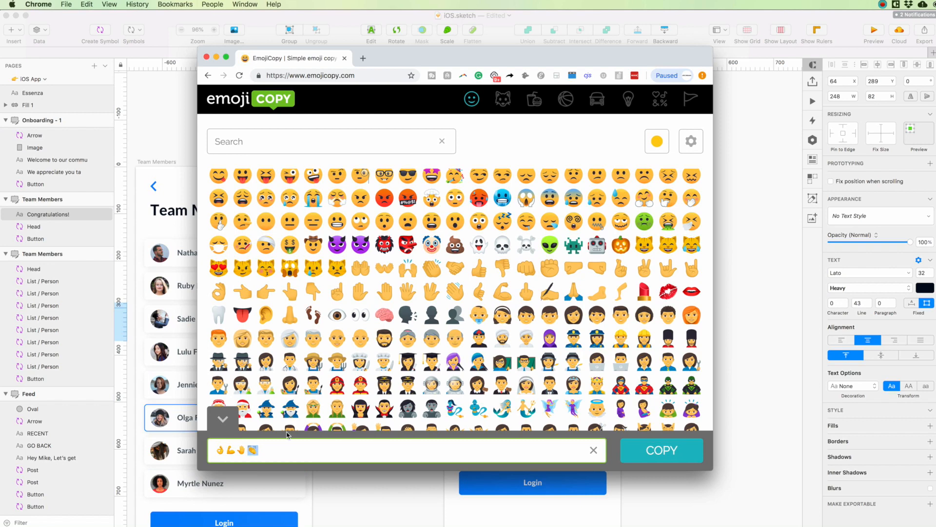
click(655, 458)
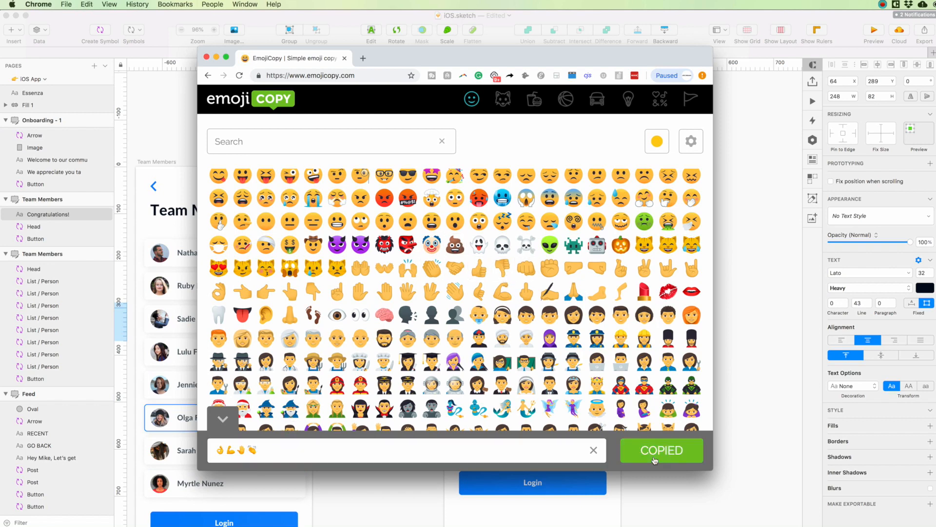
- Switch back to Sketch, paste the clapping hands emoji and place it above the title, removing the extra title duplicate
click(772, 314)
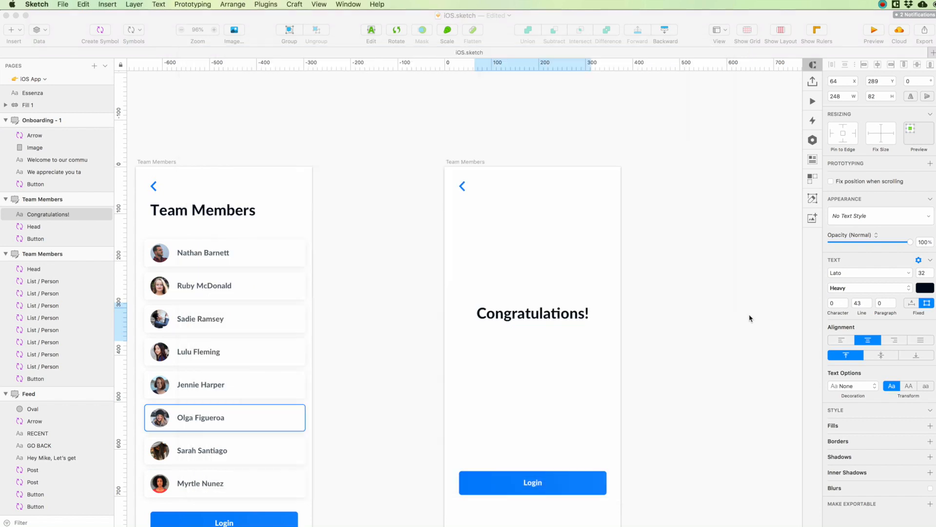
drag(535, 320, 536, 269)
click(613, 252)
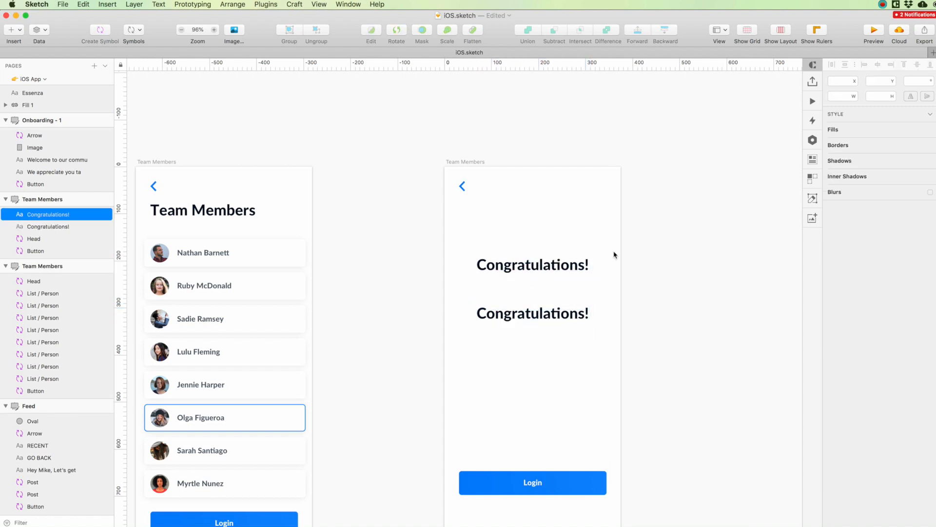
key(super+v)
click(532, 265)
key(Delete)
drag(537, 351, 544, 276)
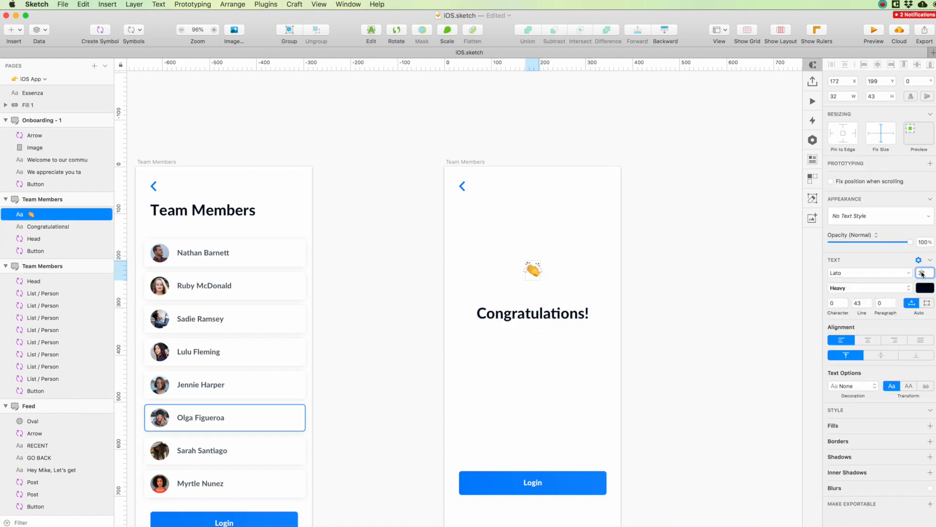
- Enlarge the clapping hands emoji to font size 82 and keep it horizontally centered on the artboard
key(shift+Up)
key(shift+Up)
key(shift+Up)
key(shift+Up)
key(ctrl+super+h)
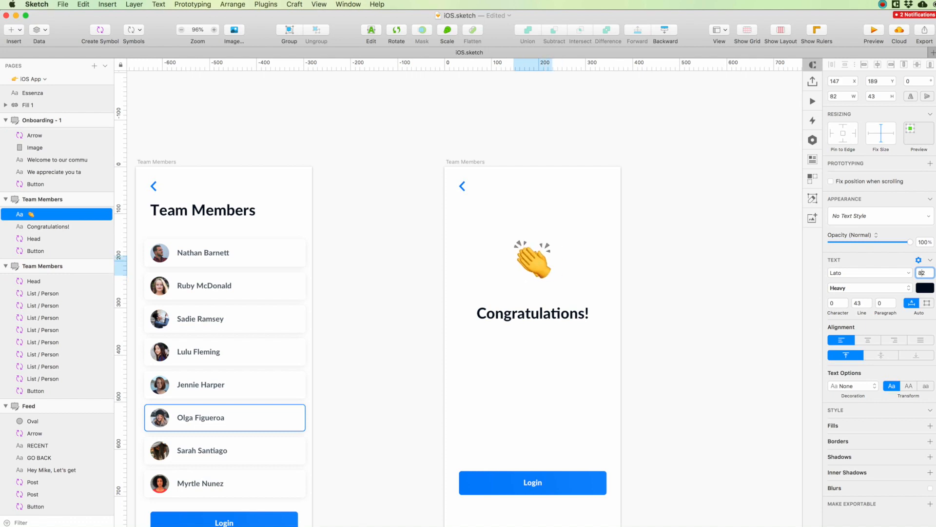
- Position the emoji just above the title at X 142, Y 220, and move both down towards the artboard's middle
drag(534, 266, 533, 282)
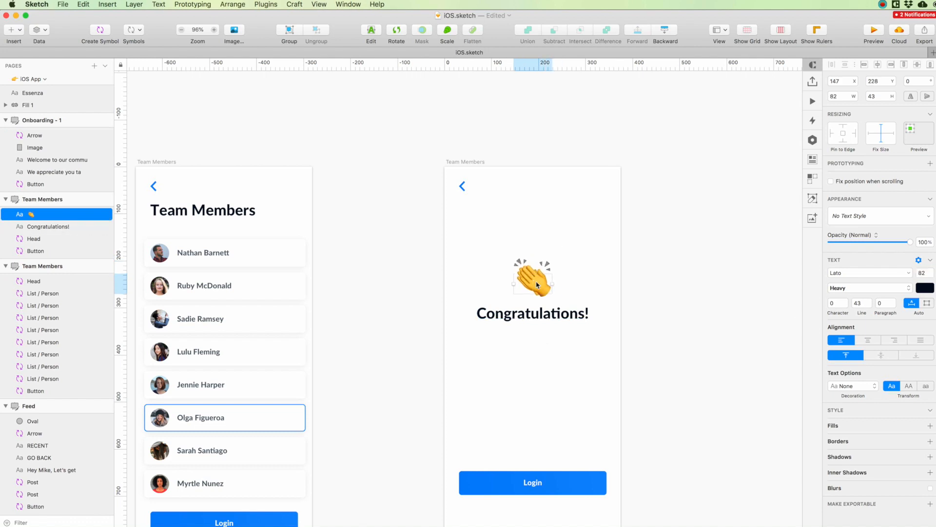
key(Left)
key(Left)
key(Left)
key(Left)
key(Left)
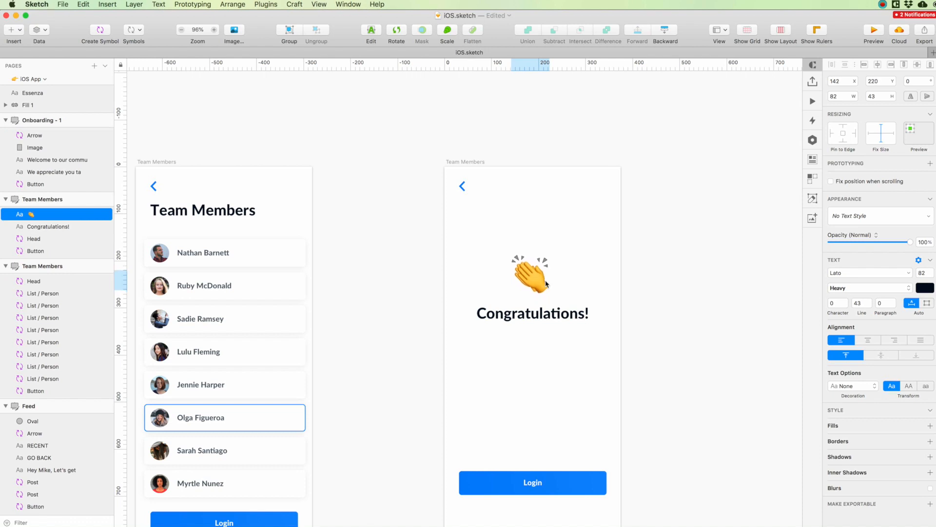
shift+click(528, 316)
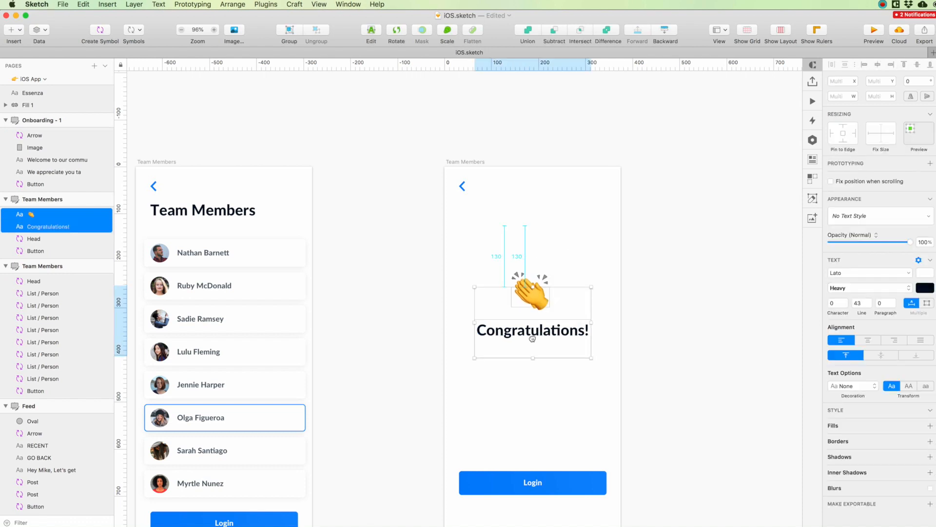
click(613, 255)
- Copy the grey description text from the Post / White symbol's master and return to the iOS App page
scroll(605, 251, right, 3)
scroll(605, 251, down, 2)
scroll(596, 249, up, 2)
scroll(560, 254, left, 5)
click(303, 288)
double_click(292, 286)
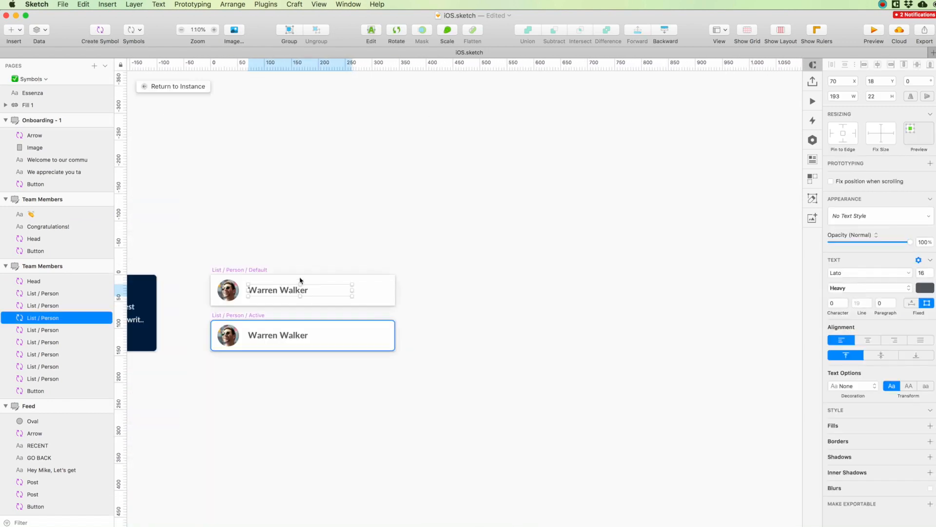
scroll(293, 267, down, 3)
scroll(234, 149, left, 10)
click(521, 305)
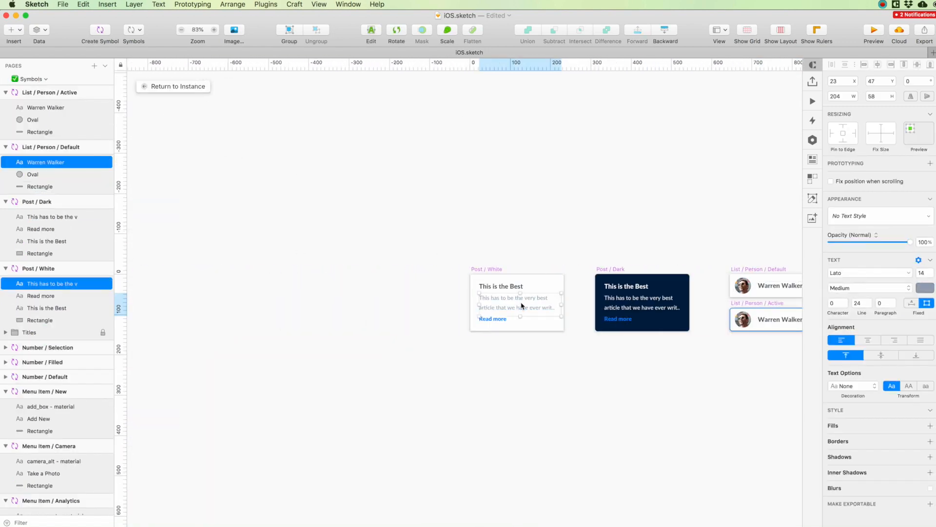
key(Page_Up)
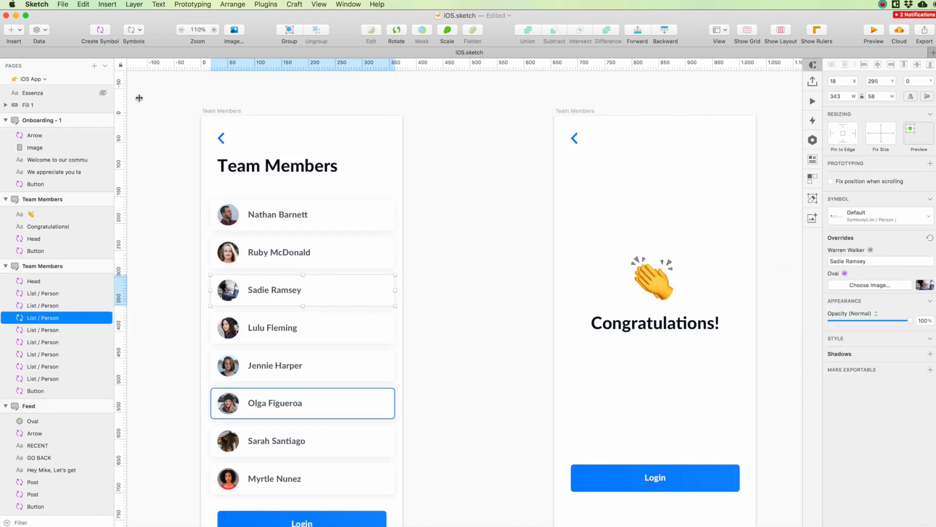
- Paste the description text below the Congratulations! title at X 86, Y 424 and center-align it
scroll(537, 248, right, 5)
click(442, 322)
key(super+v)
drag(441, 315, 443, 350)
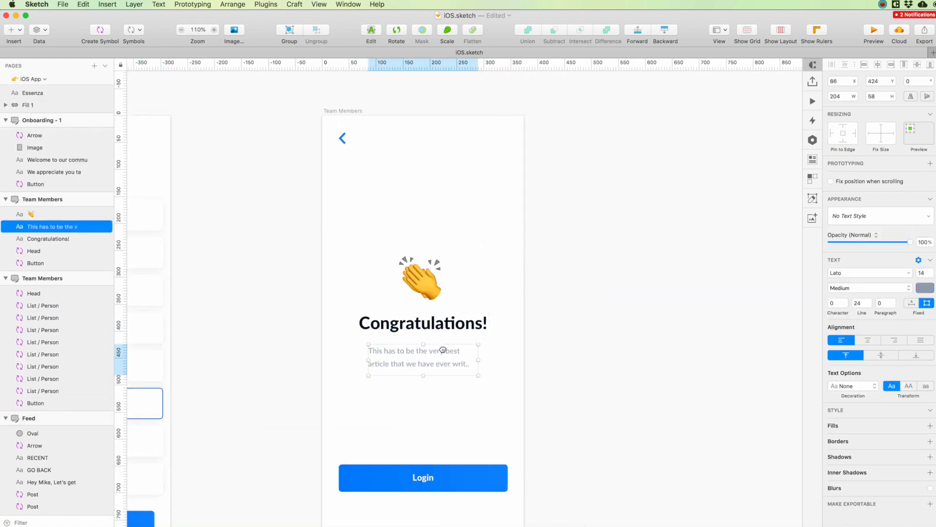
key(super+shift+backslash)
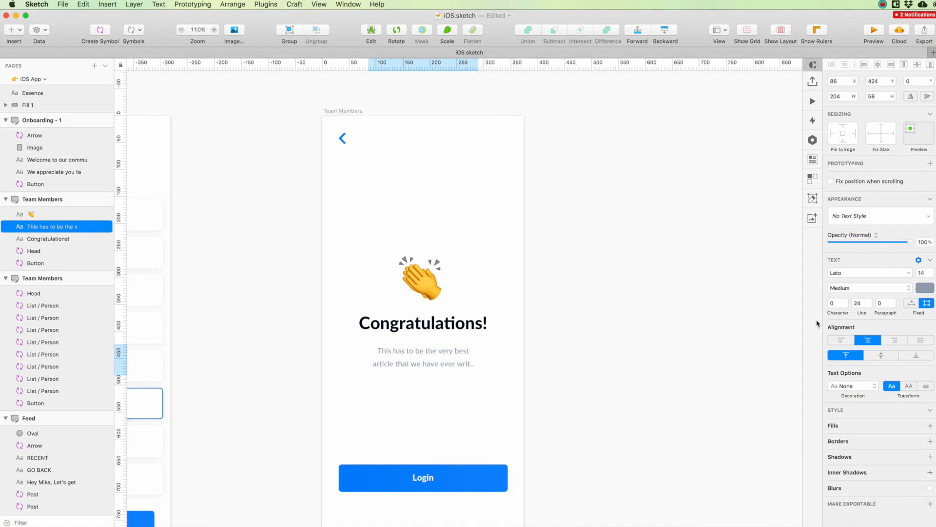
- Replace the pasted description with "You managed to make it this far."
key(Return)
text(You managed to make it this far.)
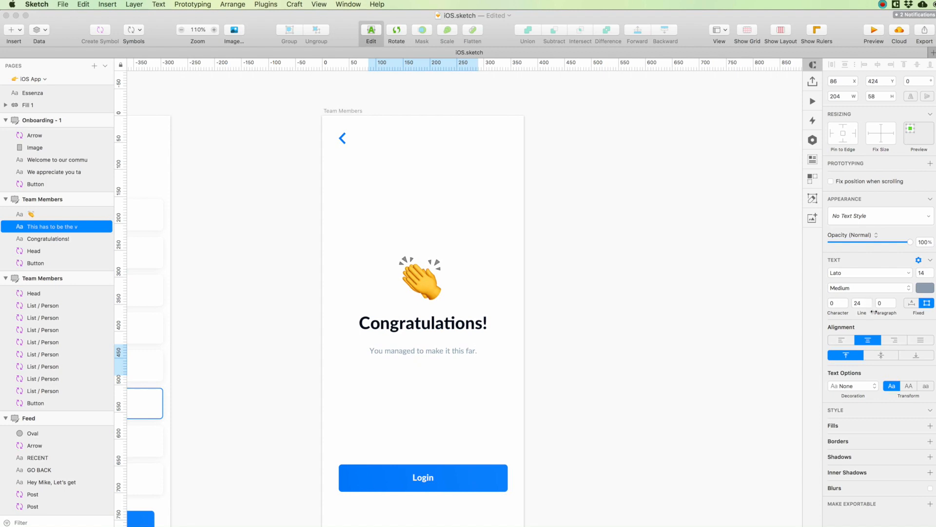
click(620, 339)
scroll(617, 333, down, 3)
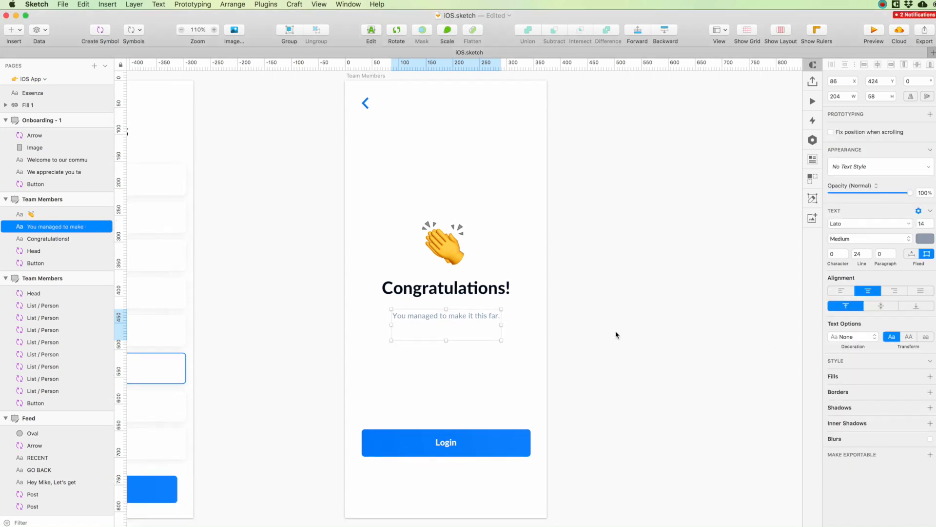
click(610, 335)
scroll(610, 335, up, 2)
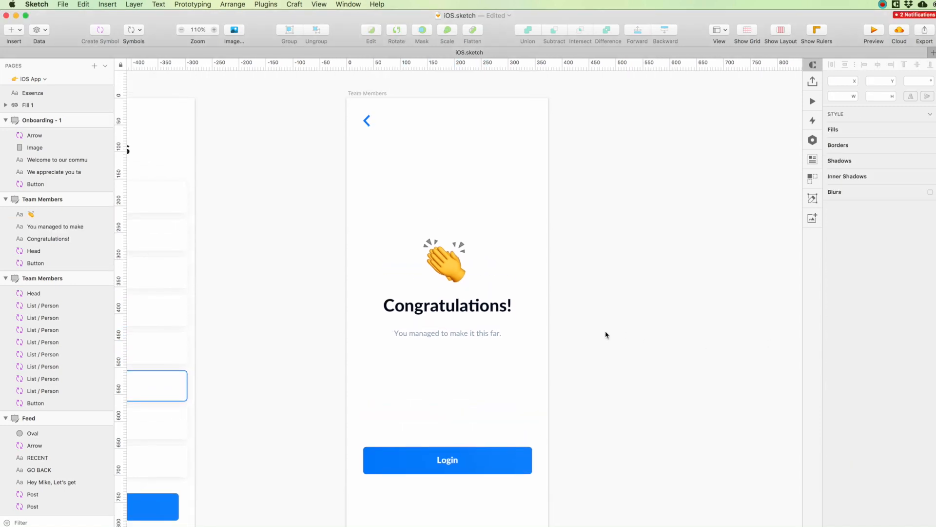
- Try the emoji, title and subtitle together slightly lower on the artboard, and move them back up
drag(373, 113, 464, 167)
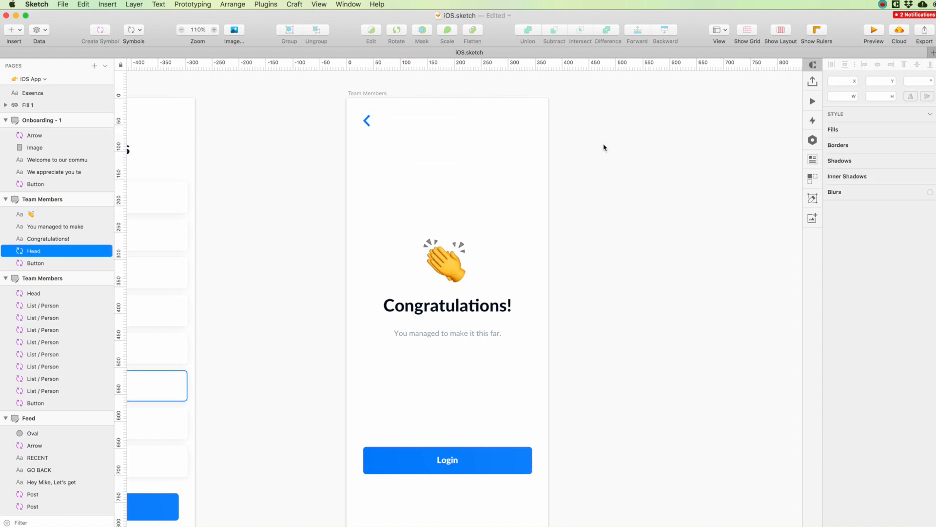
click(604, 146)
drag(381, 220, 492, 378)
key(shift+Down)
key(shift+Down)
key(shift+Up)
key(shift+Up)
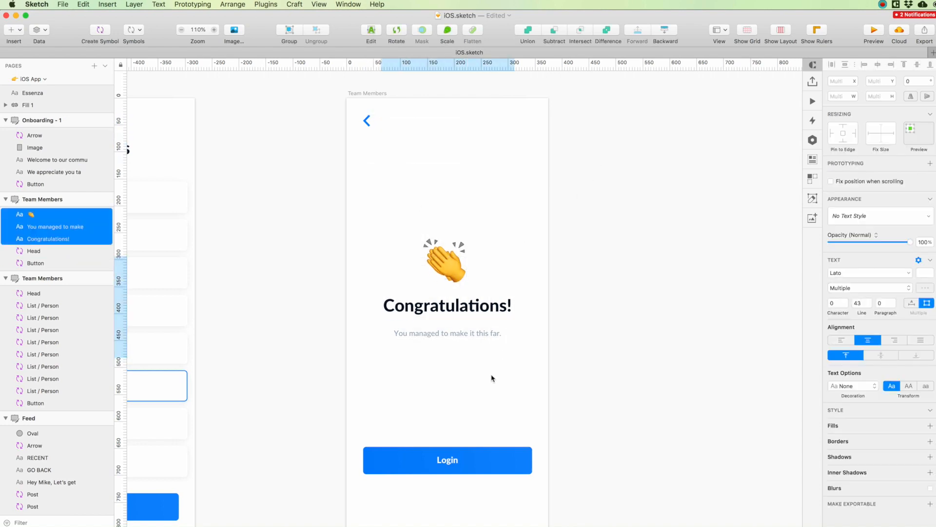
- Change the label of the Login button on the Congratulations artboard to Continue
click(446, 469)
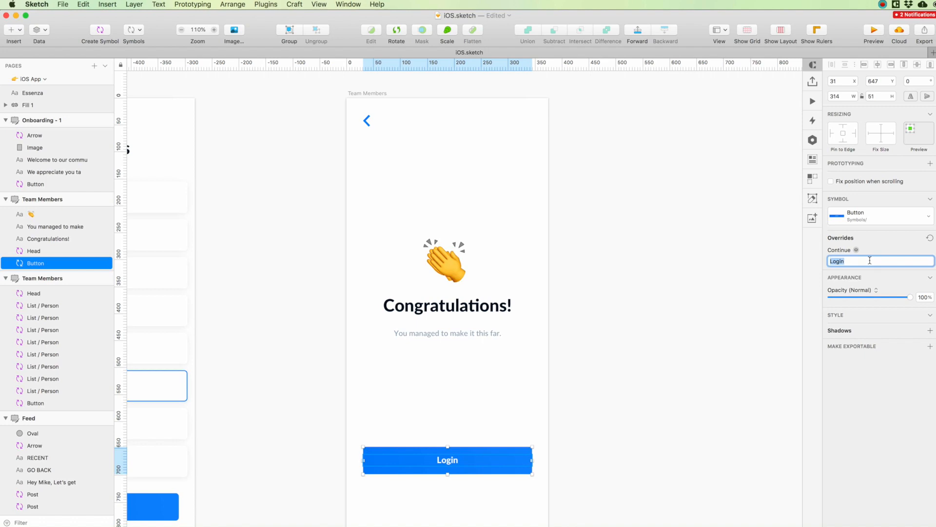
key(Return)
click(668, 241)
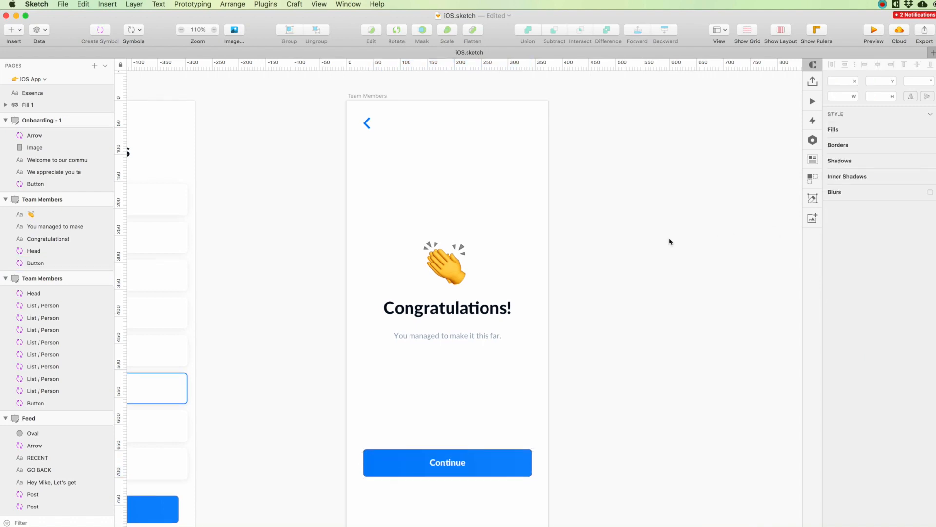
- Duplicate the Congratulations artboard and place the copy beside the original, to its right
scroll(669, 241, down, 2)
scroll(668, 241, right, 1)
drag(397, 142, 707, 146)
scroll(556, 412, right, 4)
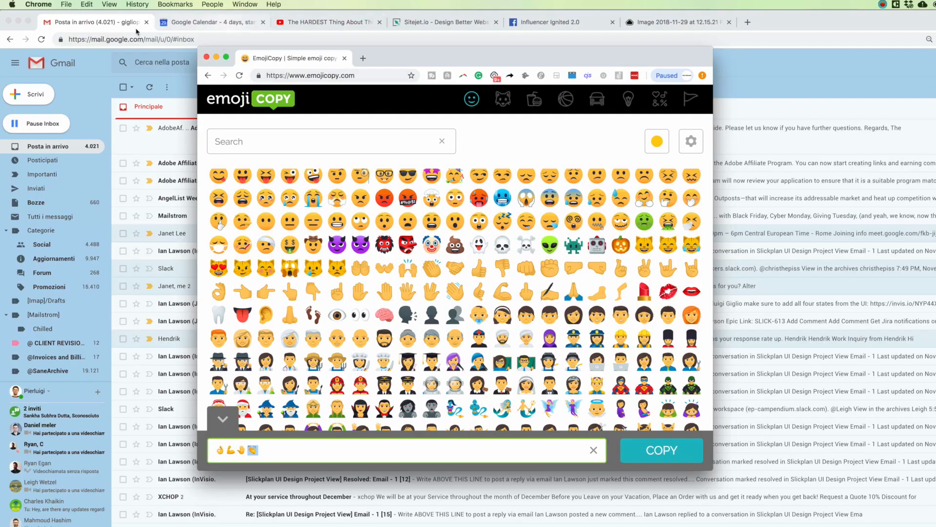
- Switch to the EmojiCopy site in Chrome and copy a smiling face emoji
click(17, 21)
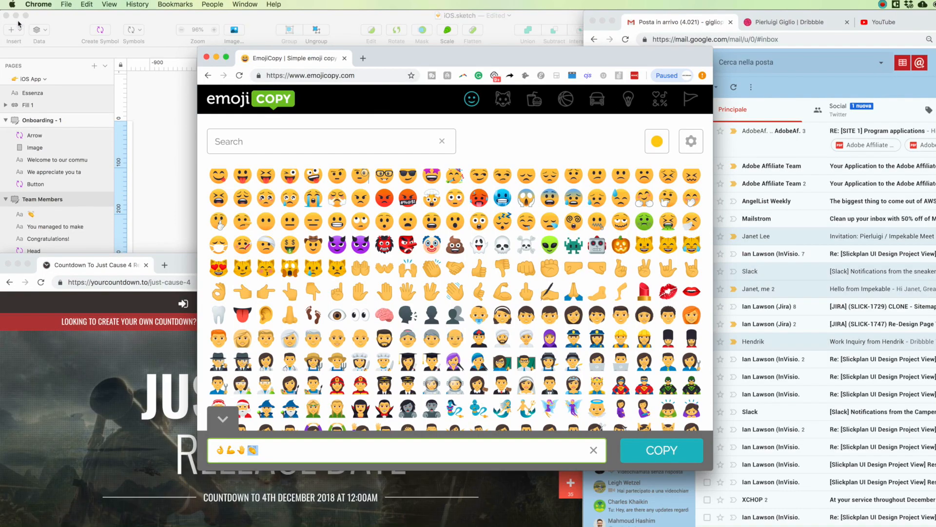
click(182, 170)
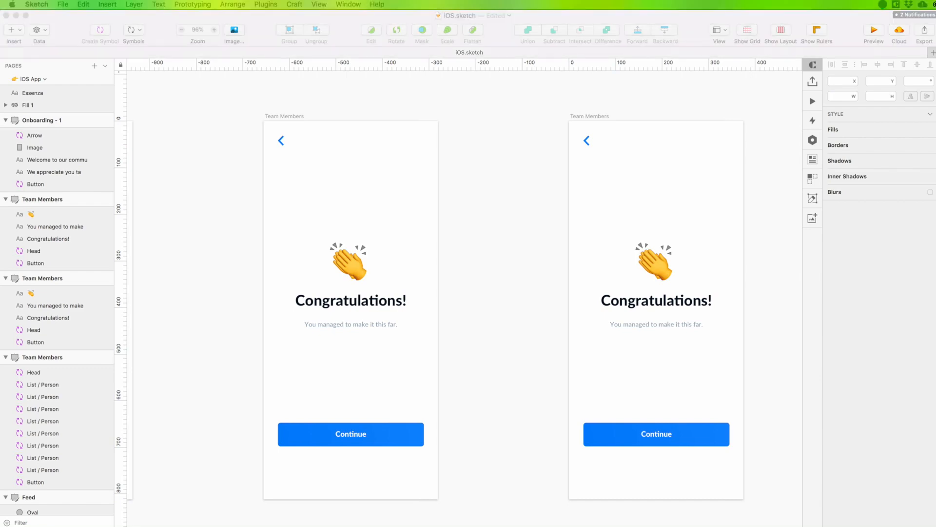
drag(305, 69, 378, 72)
click(261, 152)
click(174, 224)
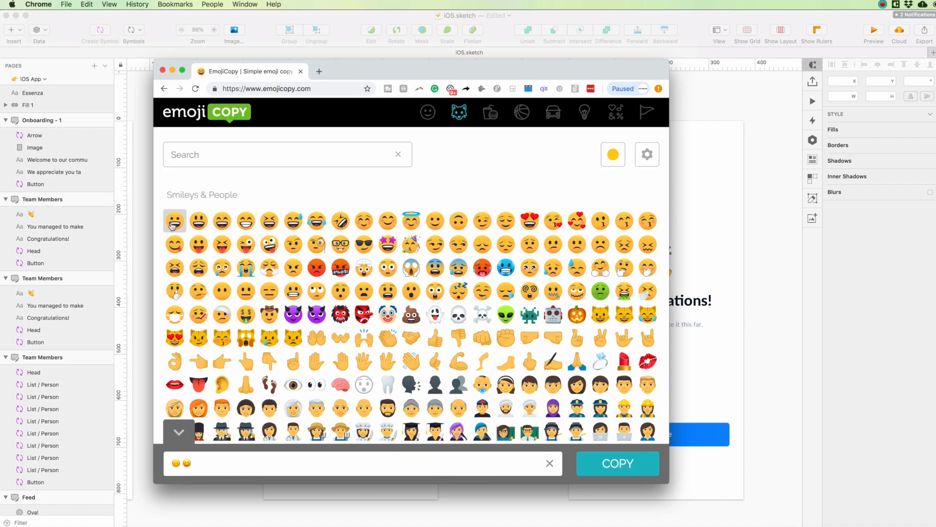
click(197, 221)
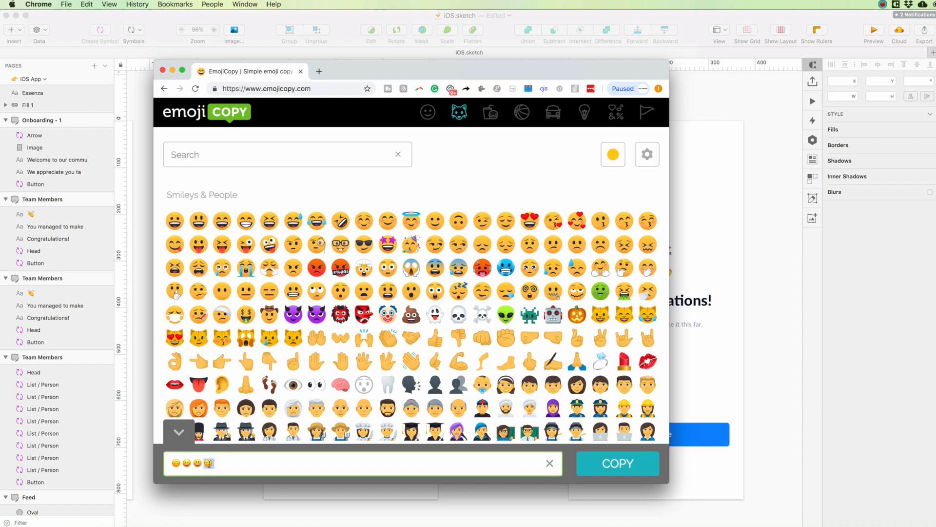
- Return to Sketch and replace the clapping emoji on the right-hand Congratulations artboard with the copied smiling face
click(717, 241)
double_click(662, 258)
key(super+v)
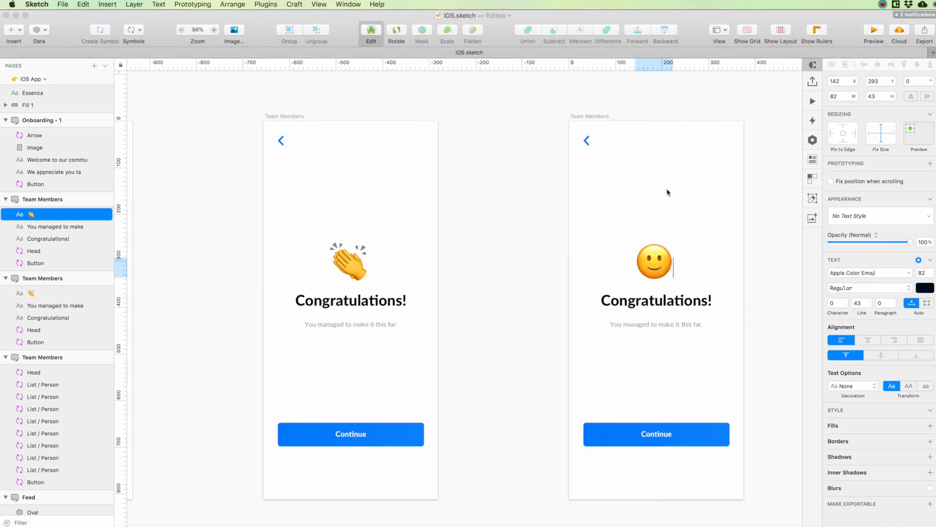
click(668, 198)
scroll(667, 201, right, 1)
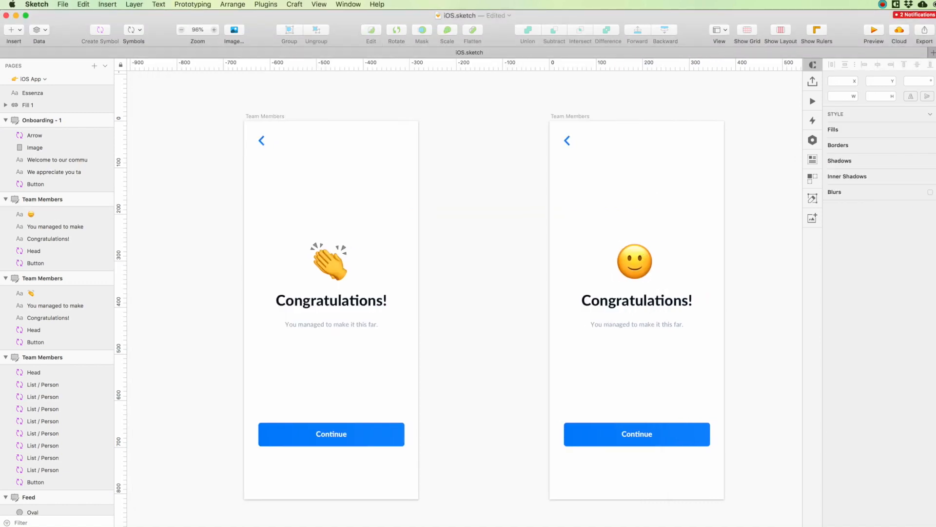
- Switch back to the EmojiCopy site in Chrome and copy the thumbs-up emoji
right_click(355, 526)
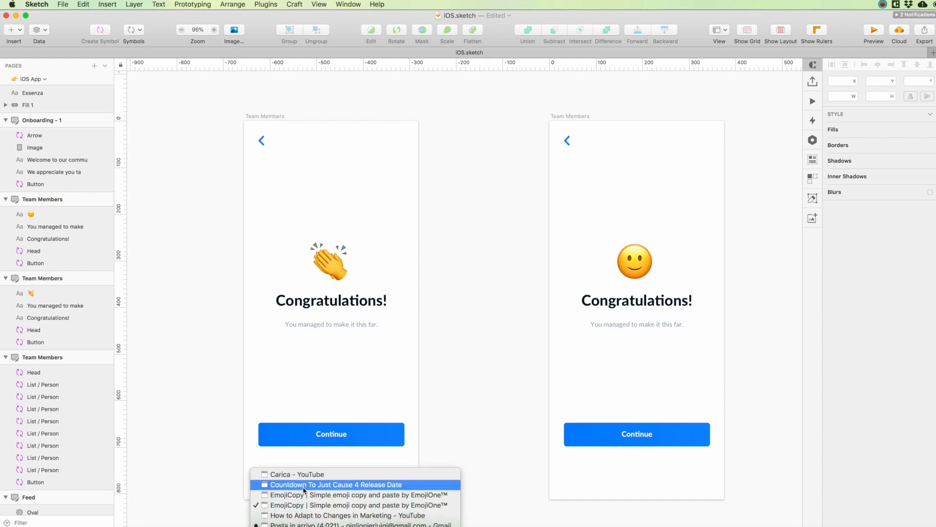
click(303, 505)
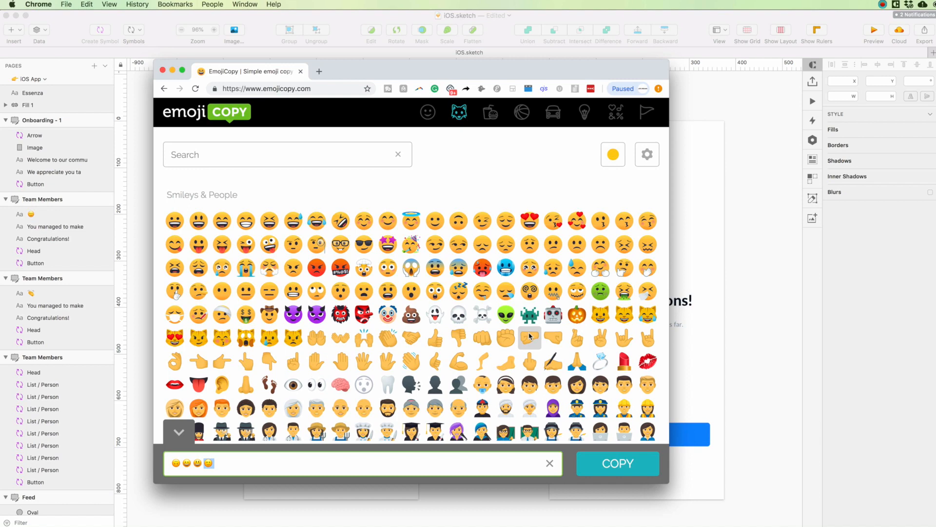
click(435, 337)
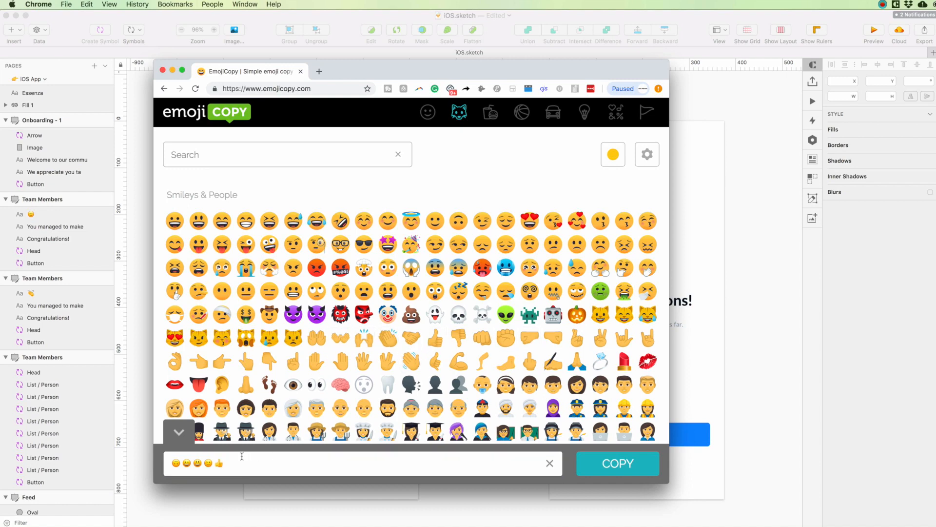
- Try replacing the left Congratulations artboard's clapping emoji with the thumbs-up in Sketch, and undo the replacement
click(722, 225)
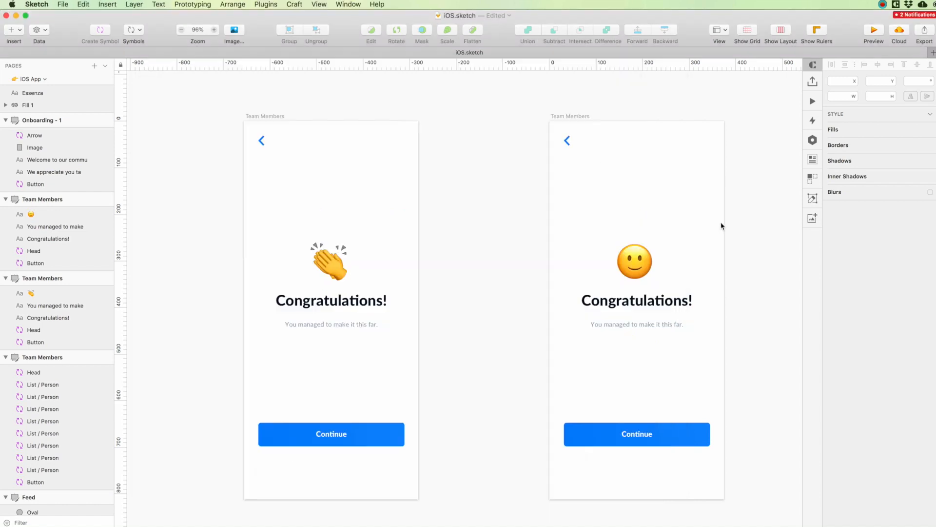
double_click(318, 259)
text(👍)
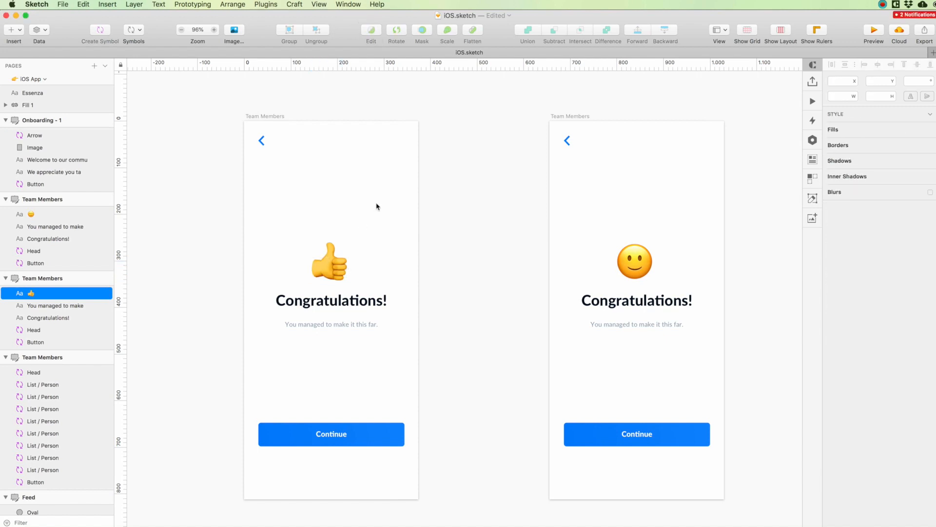
click(377, 207)
key(super+z)
- Paste the thumbs-up emoji as a separate layer below the left artboard's subtitle at X 147, Y 534
key(super+v)
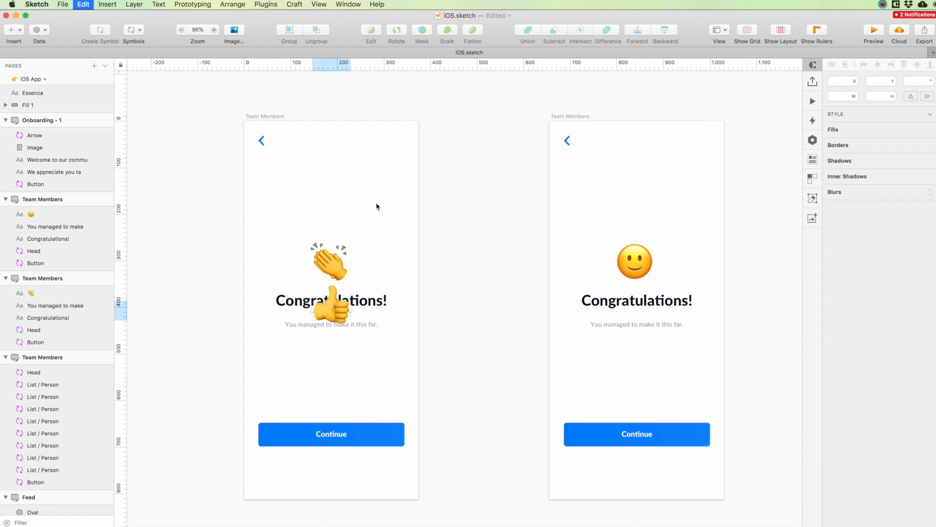
drag(329, 307, 329, 382)
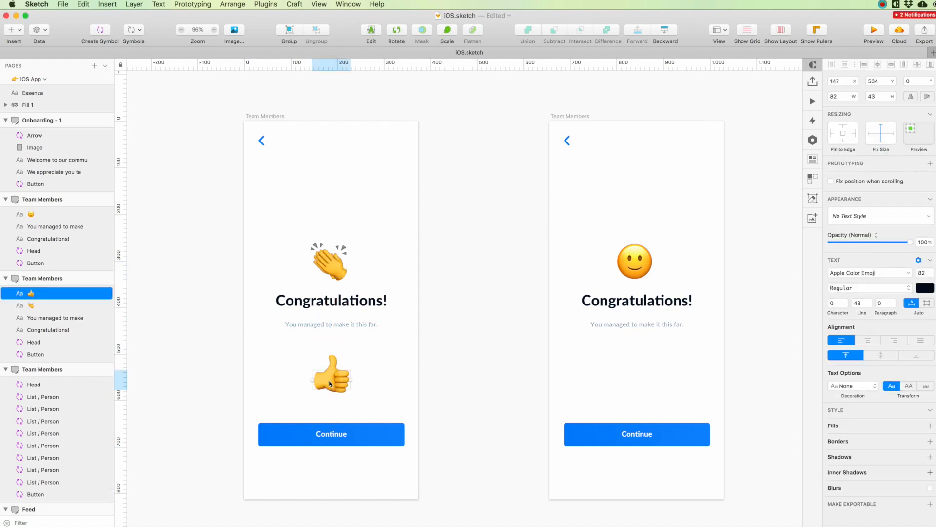
scroll(449, 341, up, 2)
scroll(448, 341, right, 2)
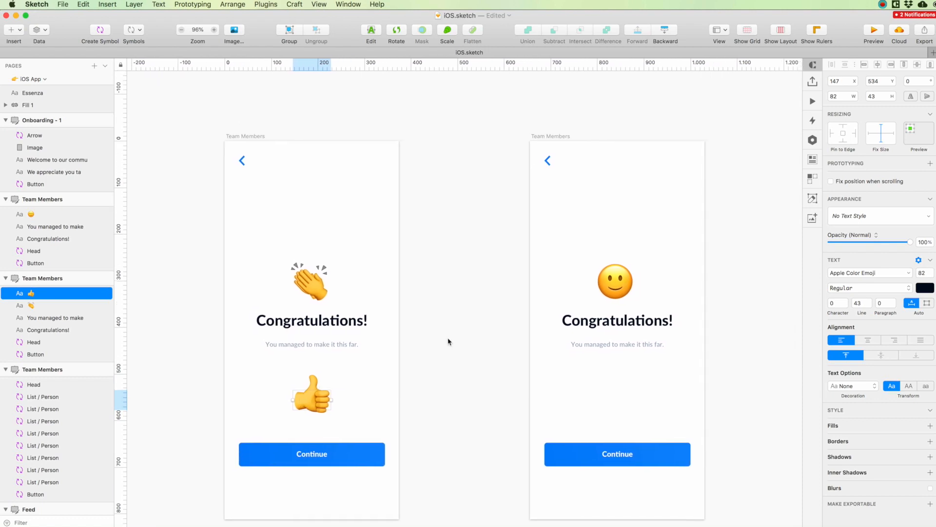
scroll(453, 301, down, 5)
scroll(433, 305, down, 1)
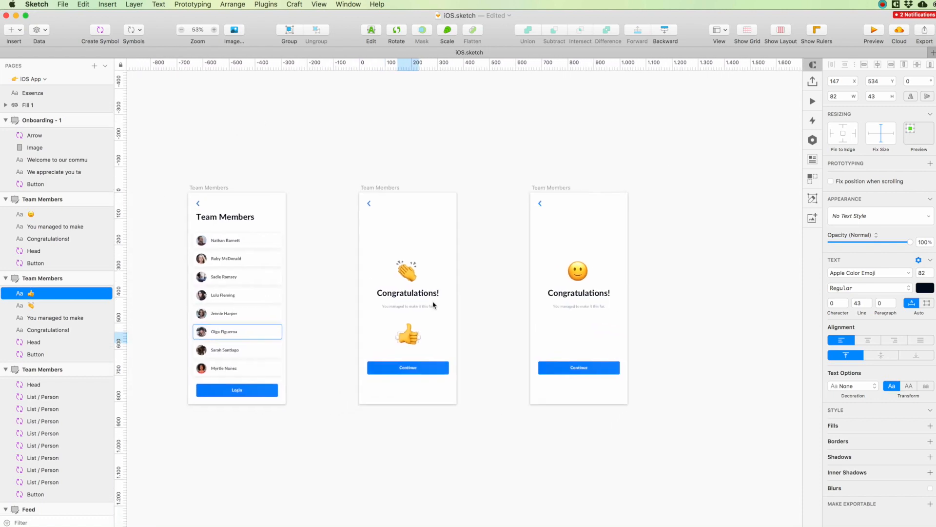
- Replace the left Congratulations artboard's clapping emoji with the thumbs-up and delete the spare thumbs-up layer below the subtitle
scroll(433, 303, down, 1)
scroll(433, 304, left, 1)
double_click(421, 270)
text(👍)
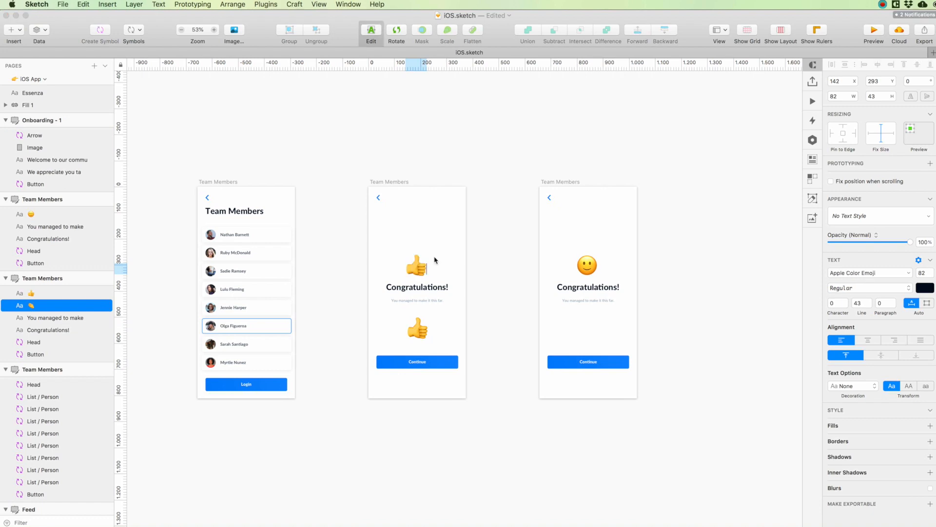
key(BackSpace)
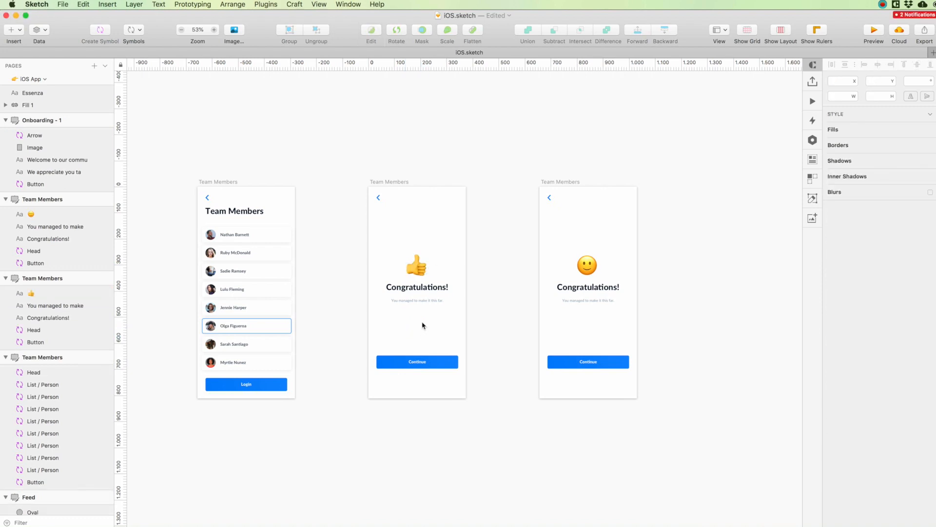
- Move the Congratulations! titles on both artboards down to Y 366
scroll(422, 325, up, 3)
click(418, 276)
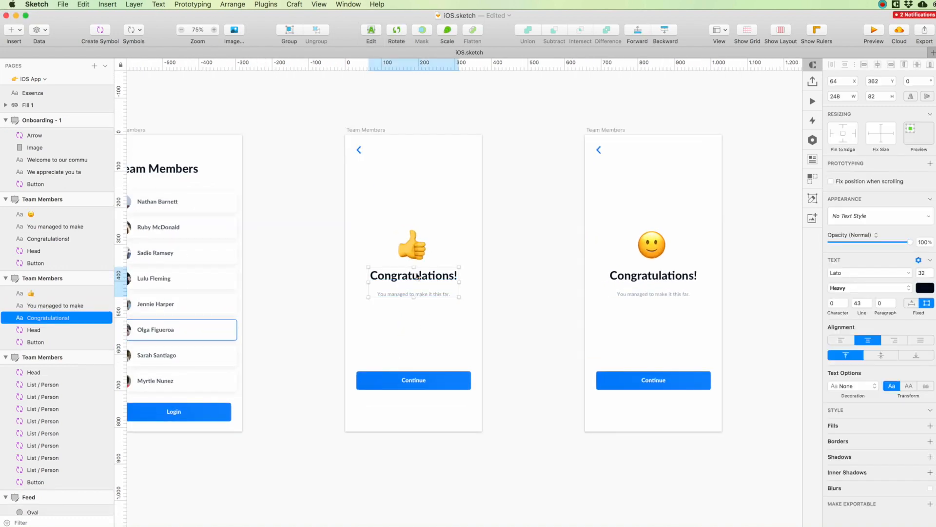
shift+click(621, 277)
key(Down)
key(Down)
key(Down)
key(Down)
key(Down)
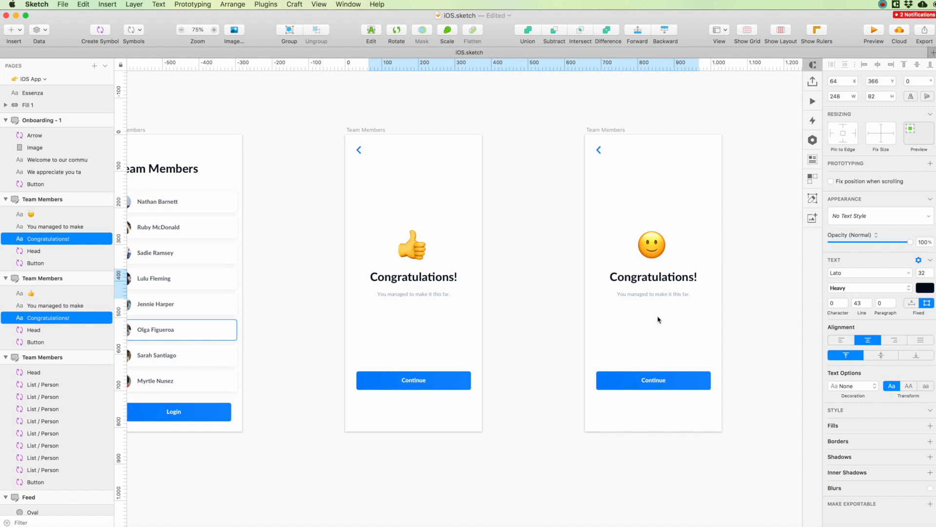
- Move the titles and subtitles on both Congratulations artboards down together by about 10 px
drag(659, 320, 399, 281)
key(Down)
key(Down)
key(Down)
key(Down)
key(Down)
key(Down)
key(Down)
key(Down)
key(Down)
key(Down)
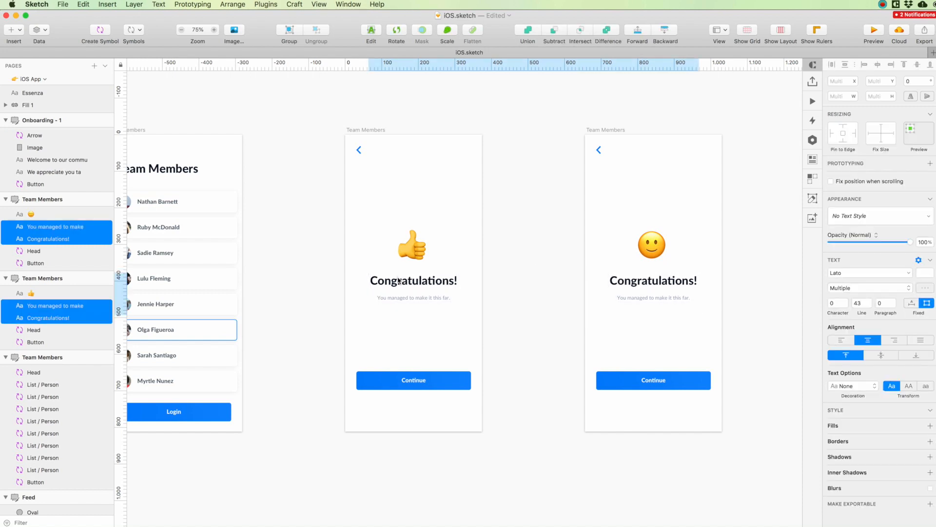
click(551, 232)
- Copy the "You don't have a account?" and "Sign Up" texts from the Log In artboard
scroll(536, 290, down, 2)
scroll(537, 290, left, 4)
scroll(537, 291, left, 20)
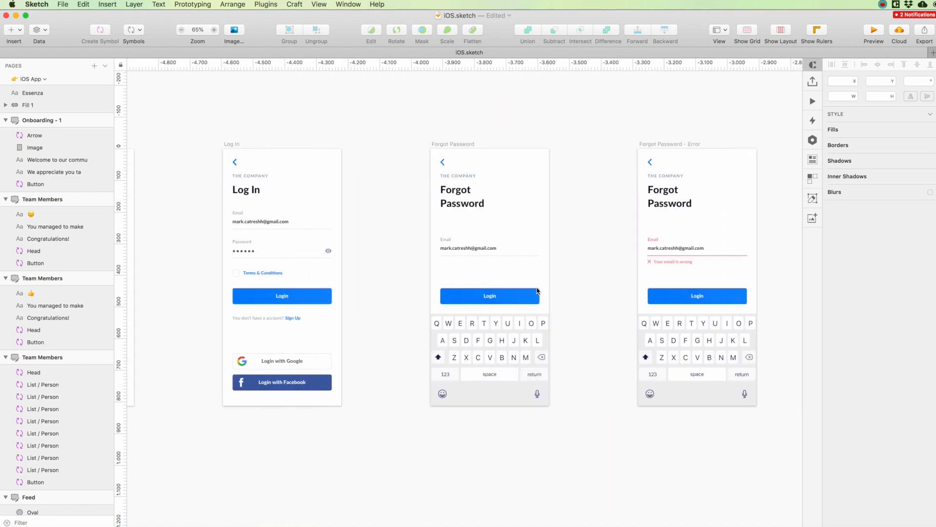
scroll(537, 291, left, 3)
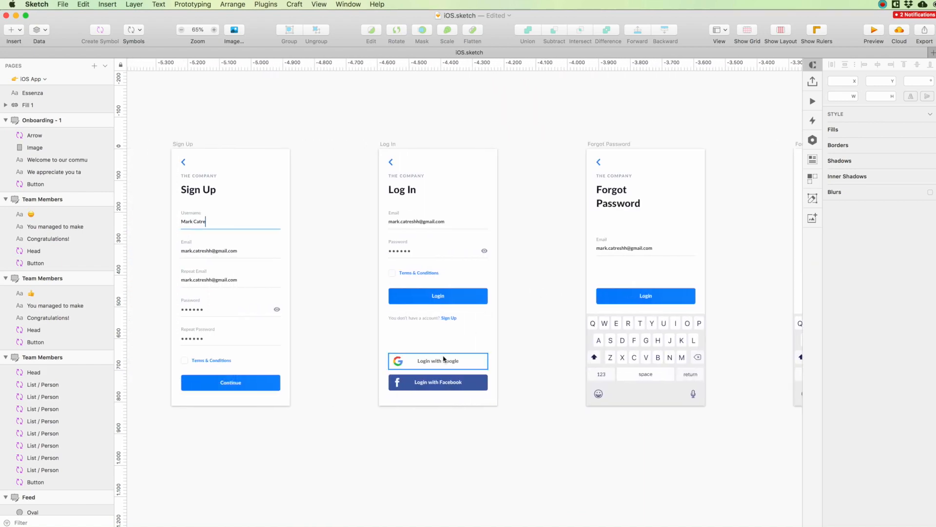
click(414, 317)
shift+click(453, 319)
- Paste the two sign-up texts into the thumbs-up artboard and place them below the Continue button at Y 721
scroll(453, 320, right, 20)
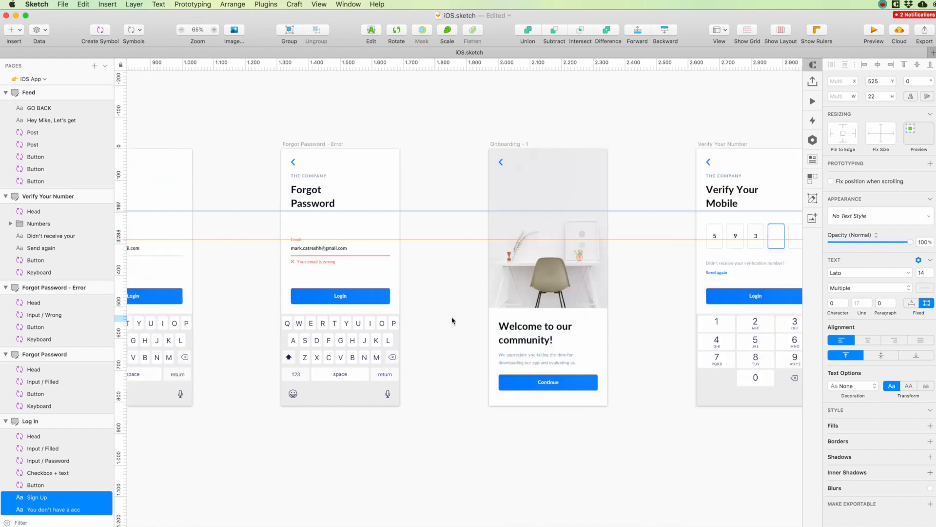
scroll(403, 264, left, 1)
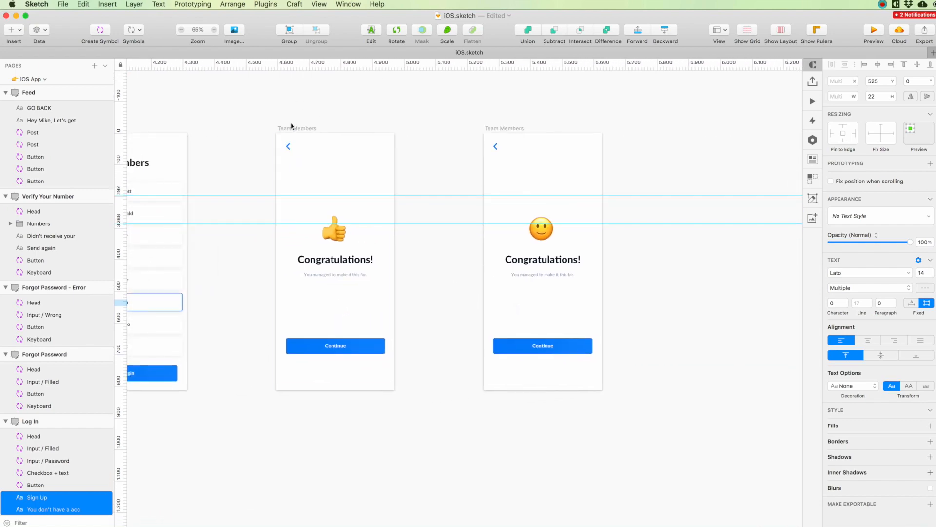
click(281, 131)
key(super+v)
scroll(282, 131, right, 10)
scroll(341, 156, left, 8)
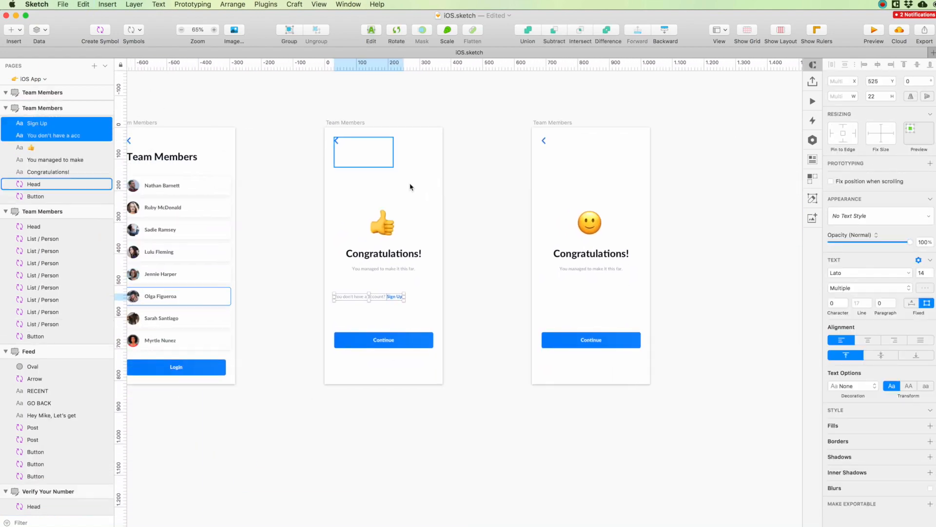
scroll(409, 185, up, 5)
drag(393, 323, 418, 484)
scroll(419, 484, down, 5)
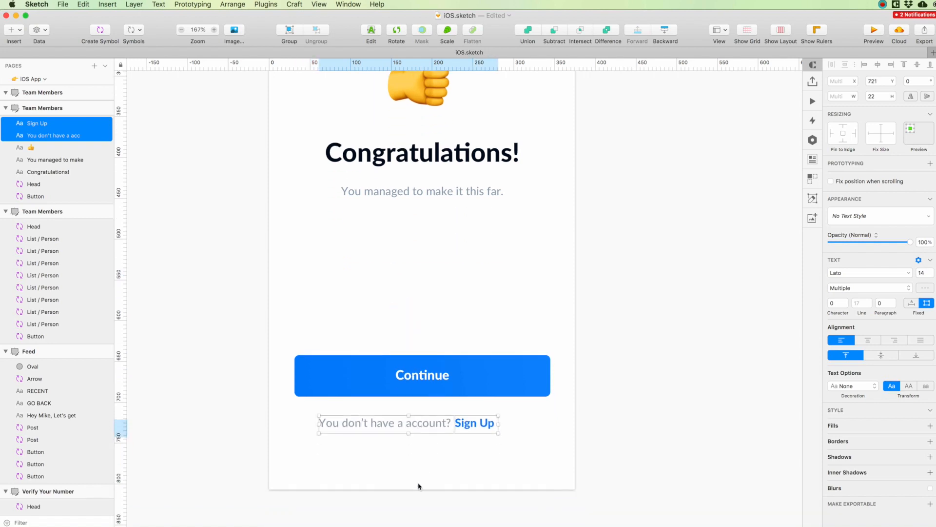
- Replace the gray account question below the Continue button with "Have you received this message by accident?"
click(405, 434)
click(406, 415)
double_click(406, 413)
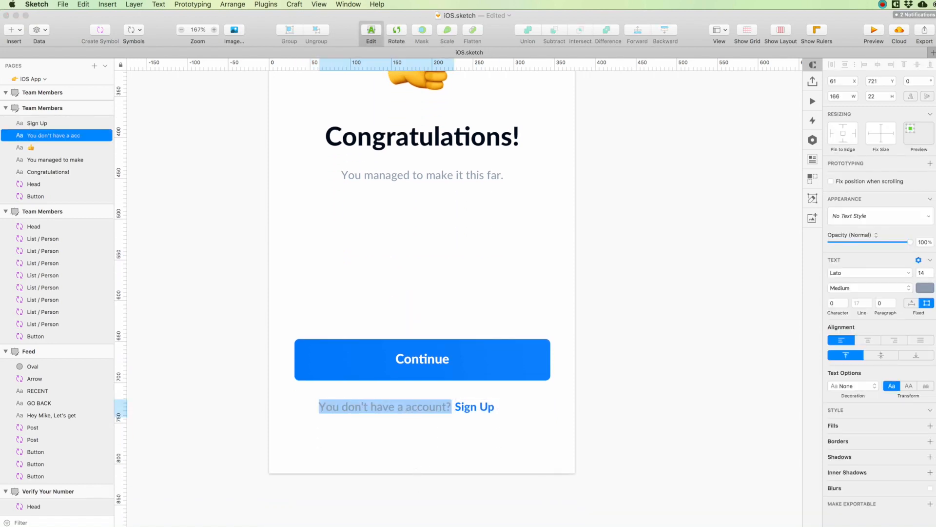
text(Not you)
key(super+a)
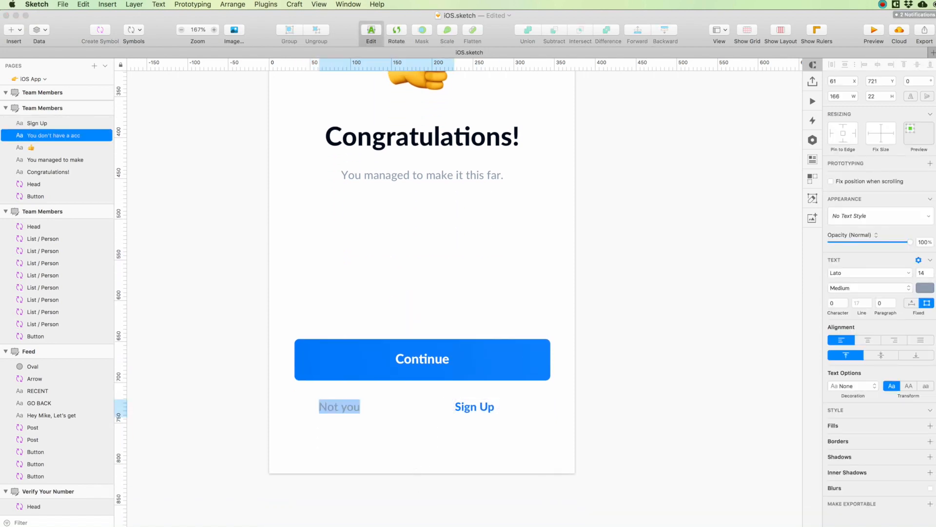
text(You)
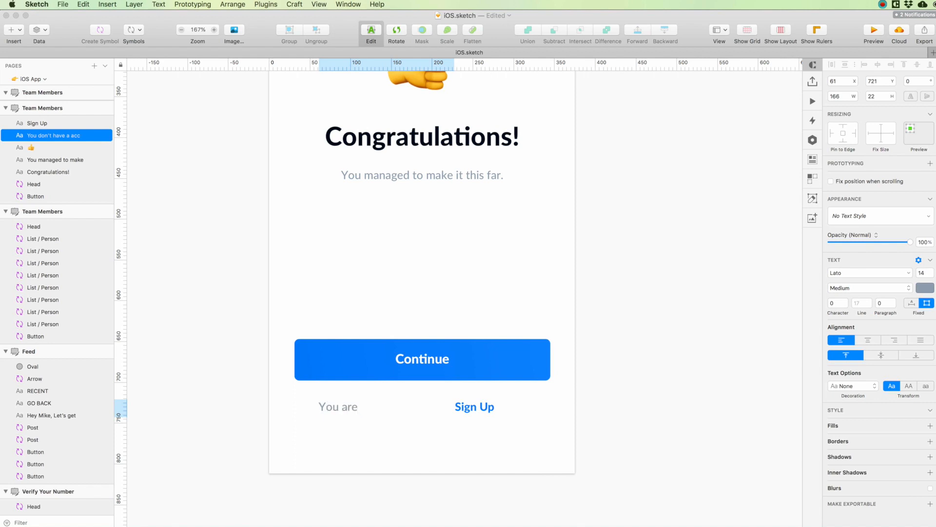
text( are)
key(super+a)
text(Hav)
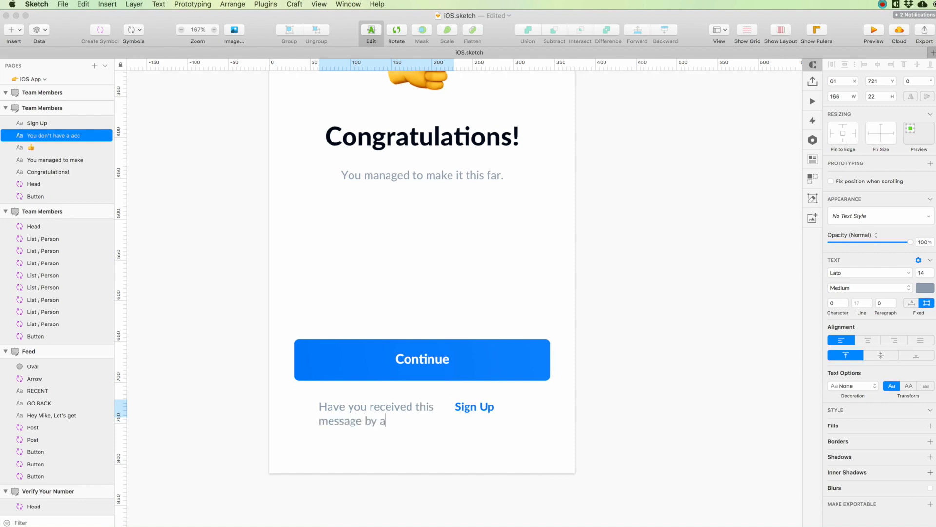
- Change the blue Sign Up text to "Click here", widen it to fit one line, and place it below the question
double_click(475, 408)
text(Click here)
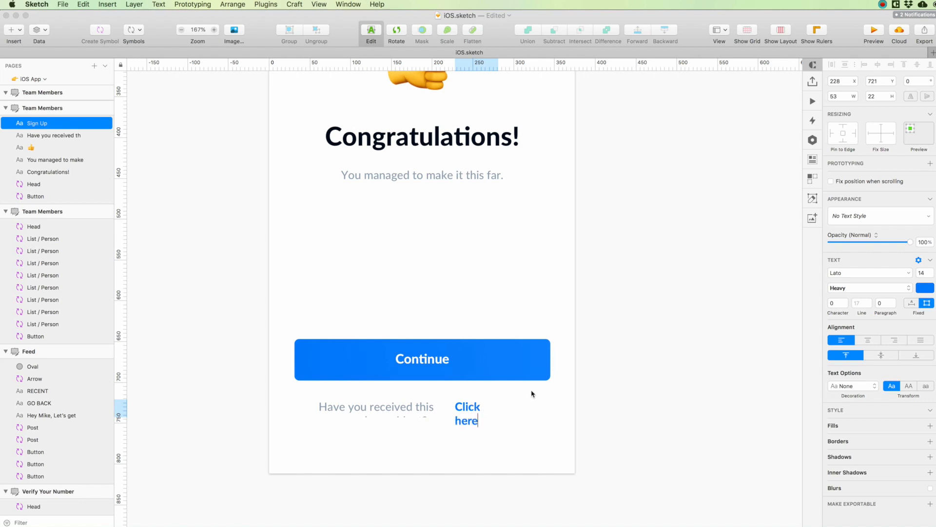
key(Escape)
click(420, 406)
drag(451, 408, 501, 443)
key(Escape)
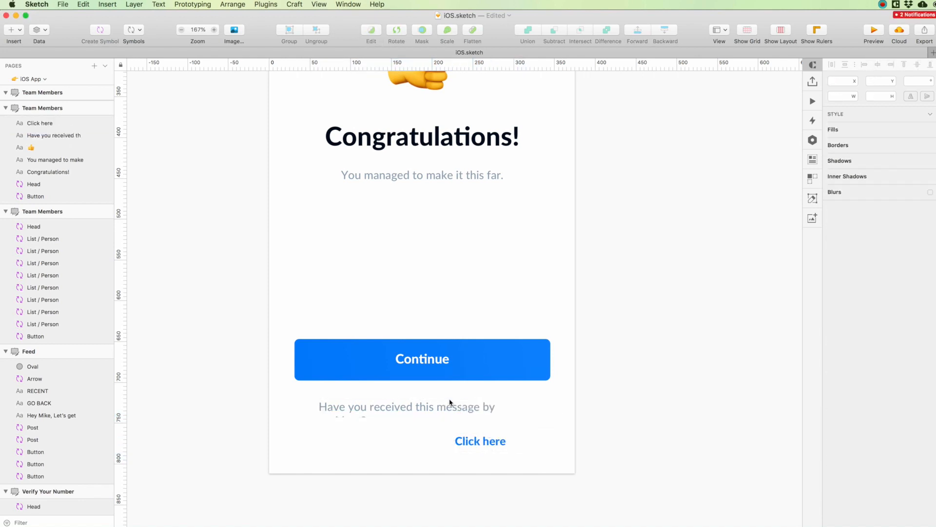
- Widen the question text to 296 px, then center it and the Click here text horizontally on the artboard with centered alignment
click(521, 407)
drag(526, 408, 560, 407)
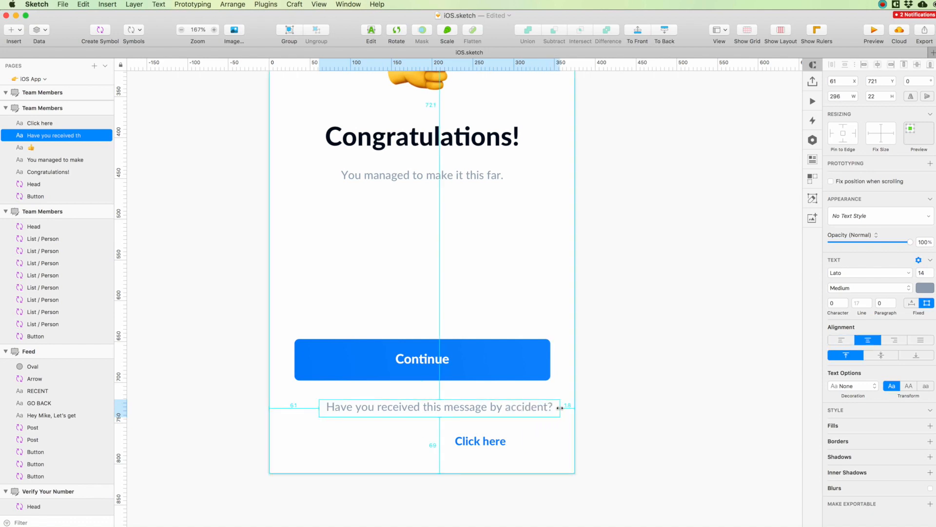
key(ctrl+super+h)
click(476, 443)
key(super+shift+backslash)
key(ctrl+super+h)
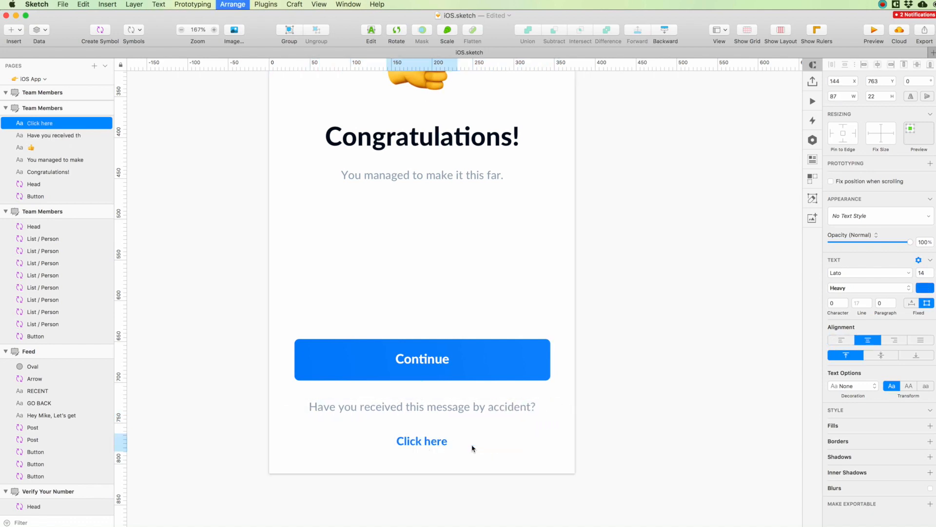
- Move the Click here text up to Y 747, closer to the question
key(Up)
key(Up)
key(Up)
key(Up)
key(Up)
key(Up)
key(Up)
key(Up)
key(Up)
key(Up)
key(Up)
key(Up)
key(Up)
key(Up)
key(Up)
key(Up)
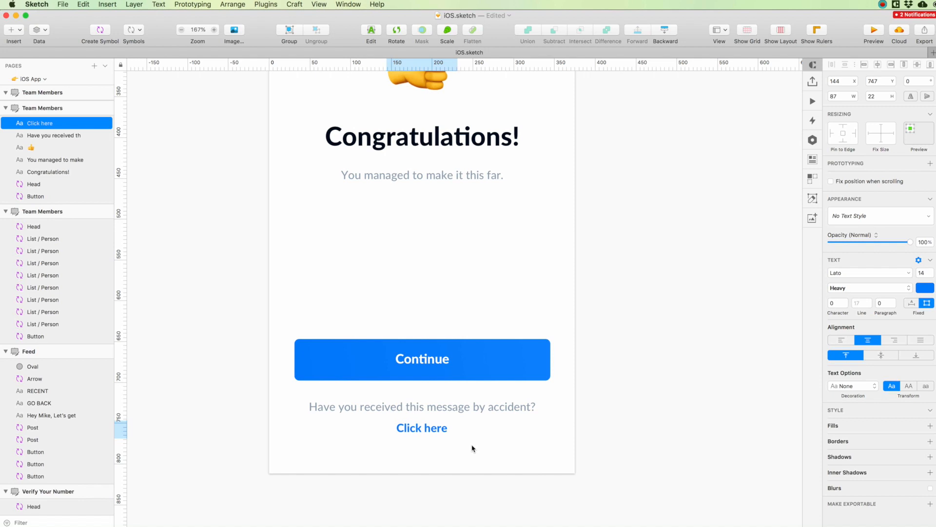
- Move the question down about 8 px and the Click here text down about 12 px, away from the Continue button
drag(472, 448, 401, 393)
key(Down)
key(Down)
key(Down)
key(Down)
key(Down)
key(Down)
key(Down)
key(Down)
key(Down)
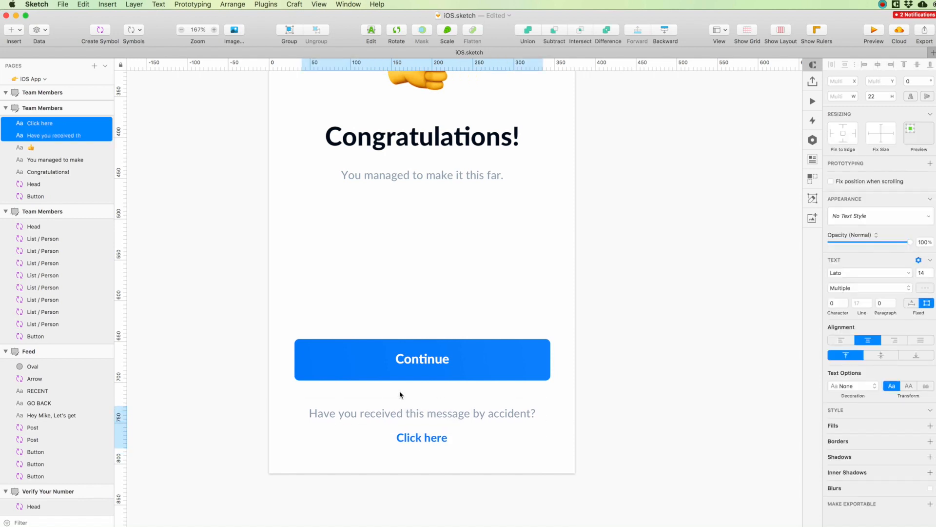
- Raise the thumbs-up artboard's Continue button to Y 632 and nudge the question and Click here texts up slightly
scroll(400, 394, down, 5)
click(404, 386)
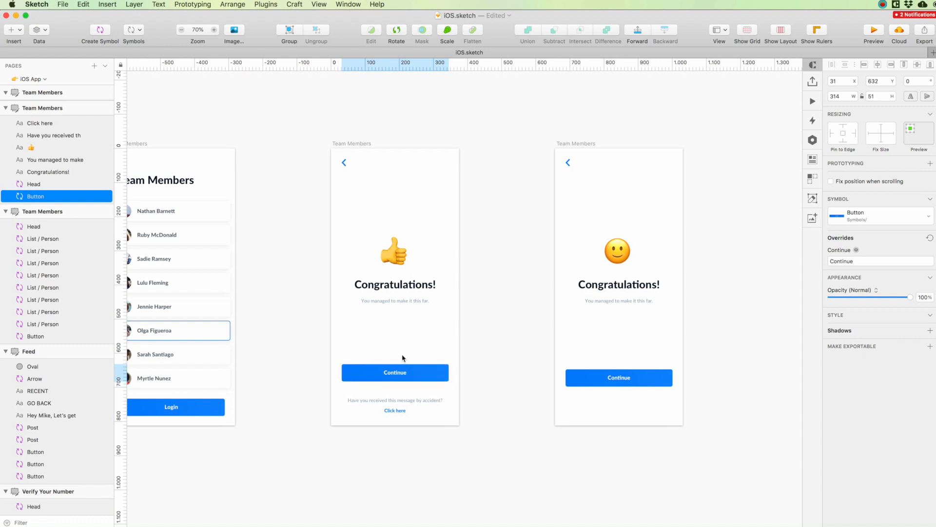
click(362, 353)
key(Up)
key(Up)
key(Up)
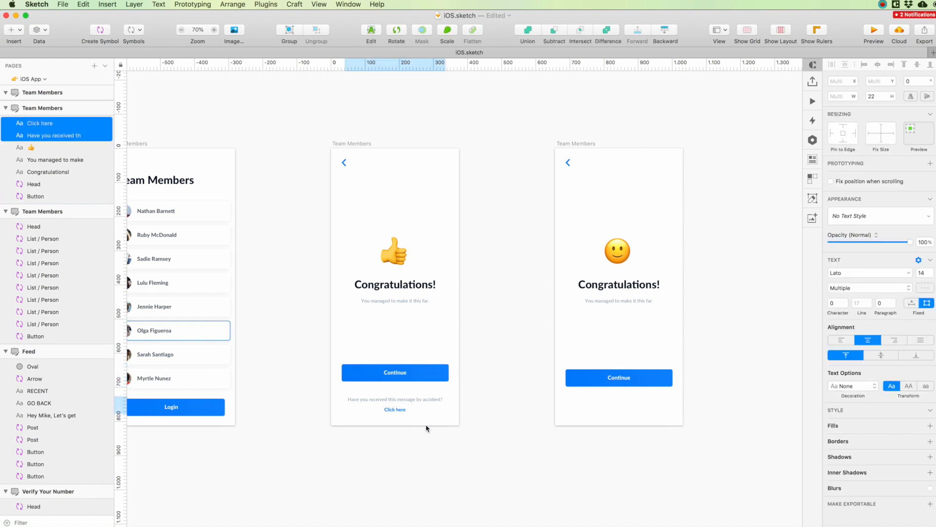
- Replace the smiley artboard's Continue button with copies of the thumbs-up artboard's button, question and Click here text
drag(347, 327, 445, 418)
key(super+c)
drag(581, 341, 654, 420)
key(BackSpace)
key(super+v)
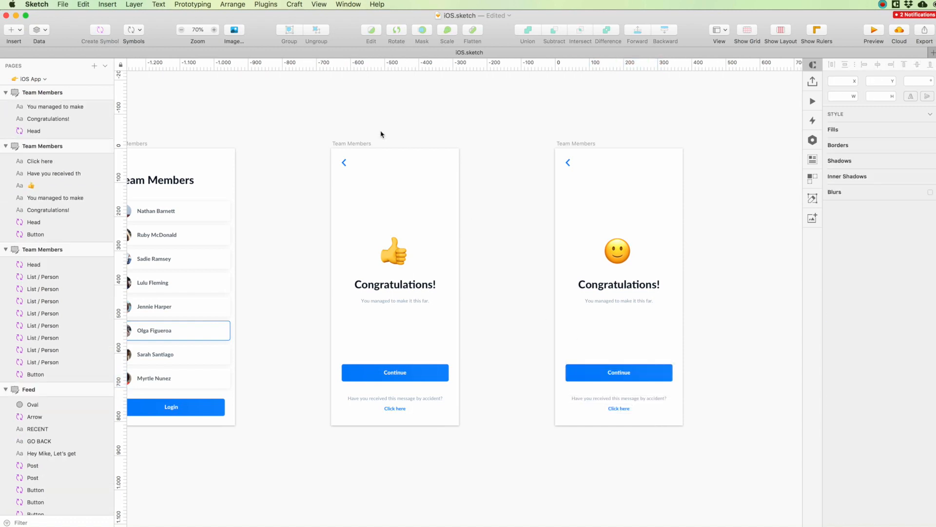
- Rename the thumbs-up artboard "Congratulations 1" and the smiley artboard "Congratulations 2"
double_click(337, 144)
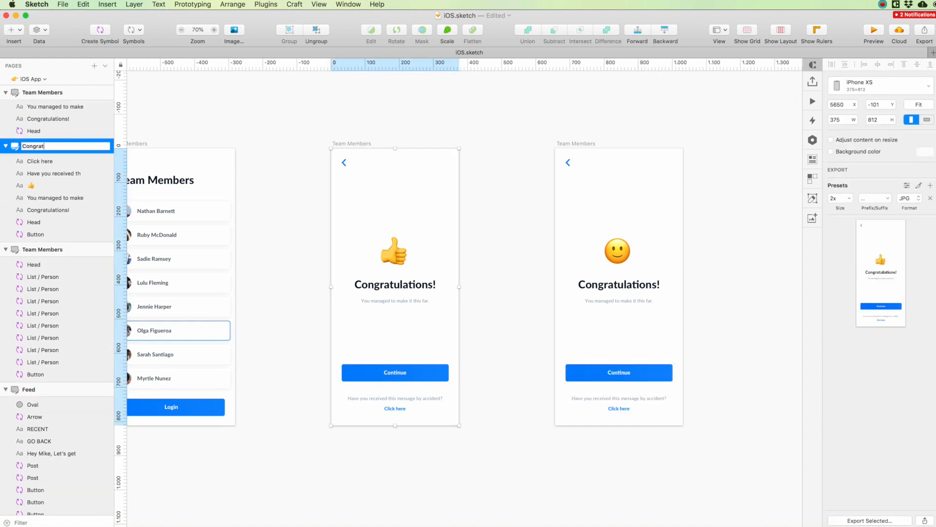
key(Return)
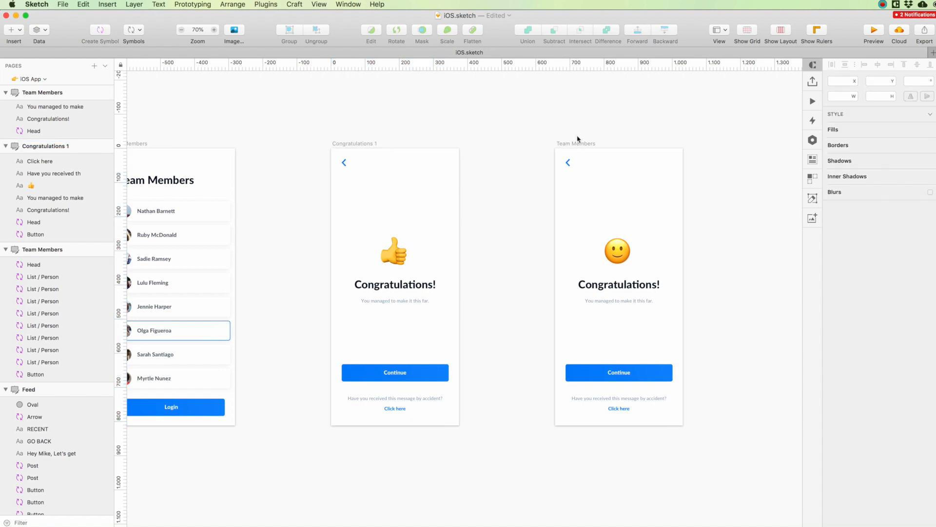
double_click(573, 144)
text(Congratula)
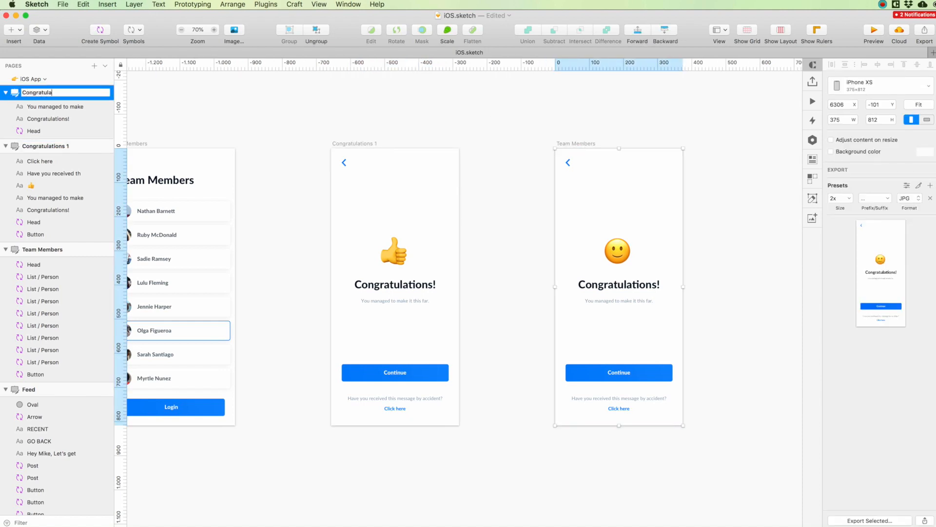
key(Return)
click(519, 131)
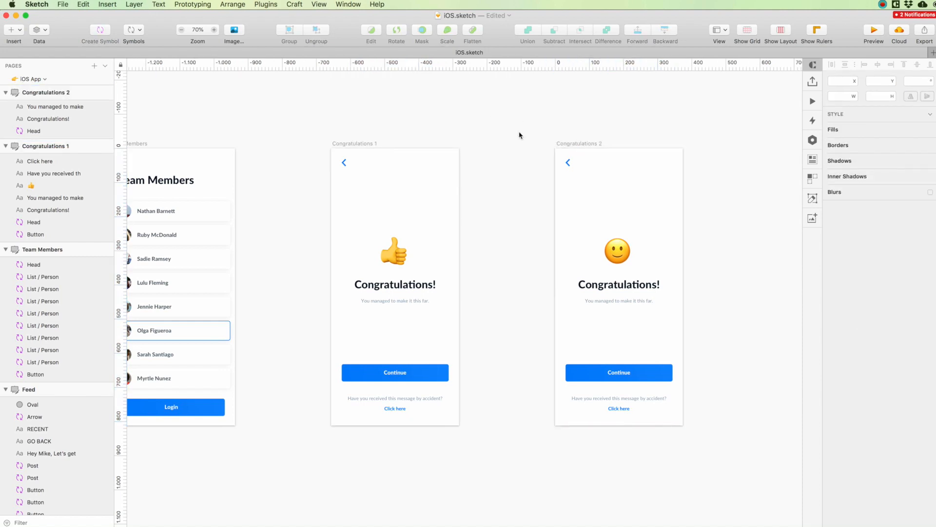
- Review the two Congratulations screens and the full row of app artboards
scroll(529, 148, up, 3)
scroll(539, 174, up, 3)
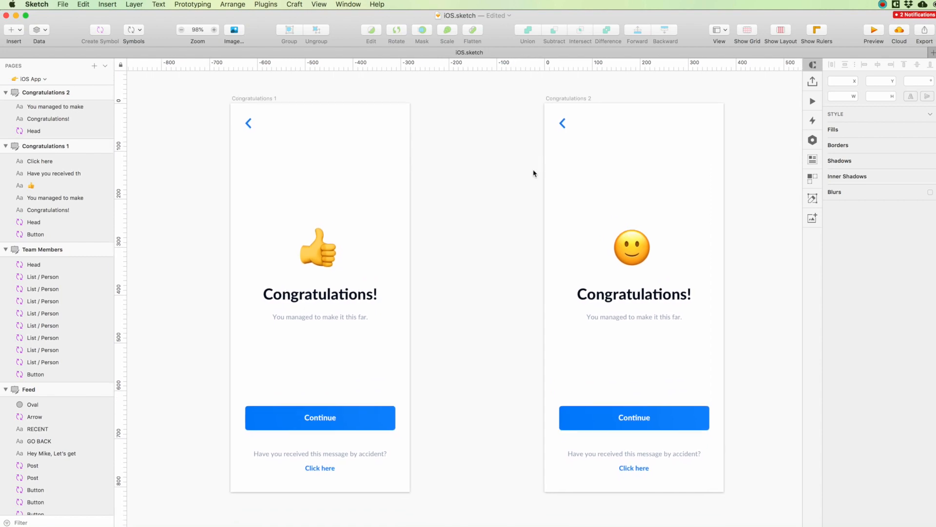
scroll(526, 173, down, 6)
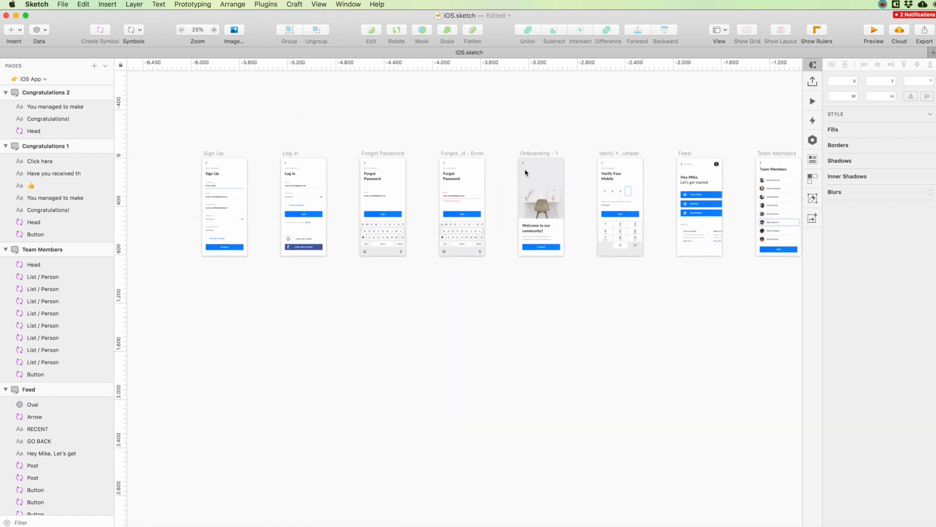
scroll(526, 172, right, 10)
scroll(407, 180, up, 5)
scroll(408, 180, left, 2)
scroll(407, 180, up, 3)
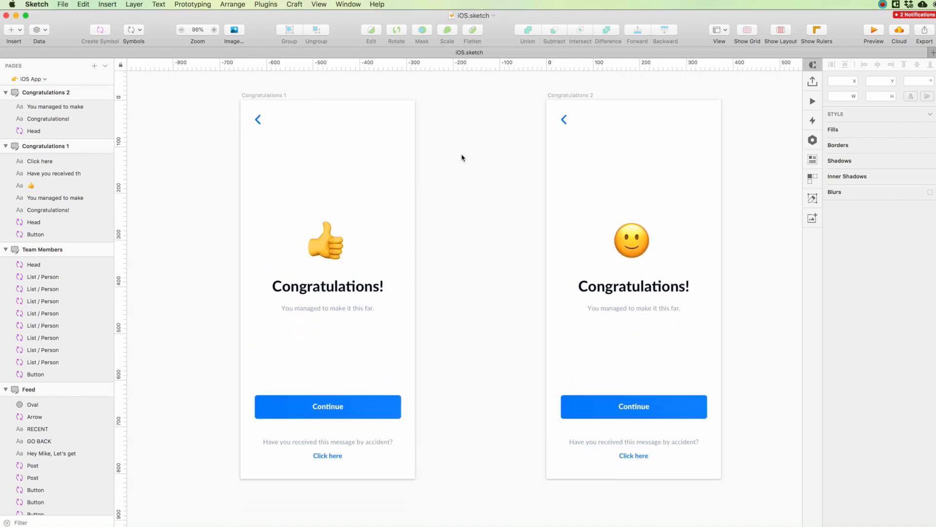